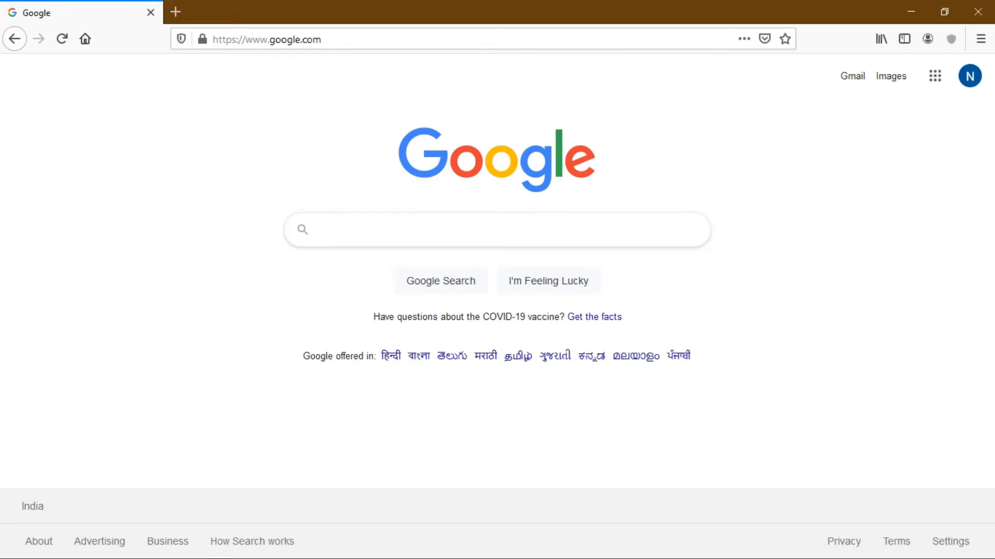
Search Google for "windows 10 32 os virtualbox image".
click(367, 233)
text(wind)
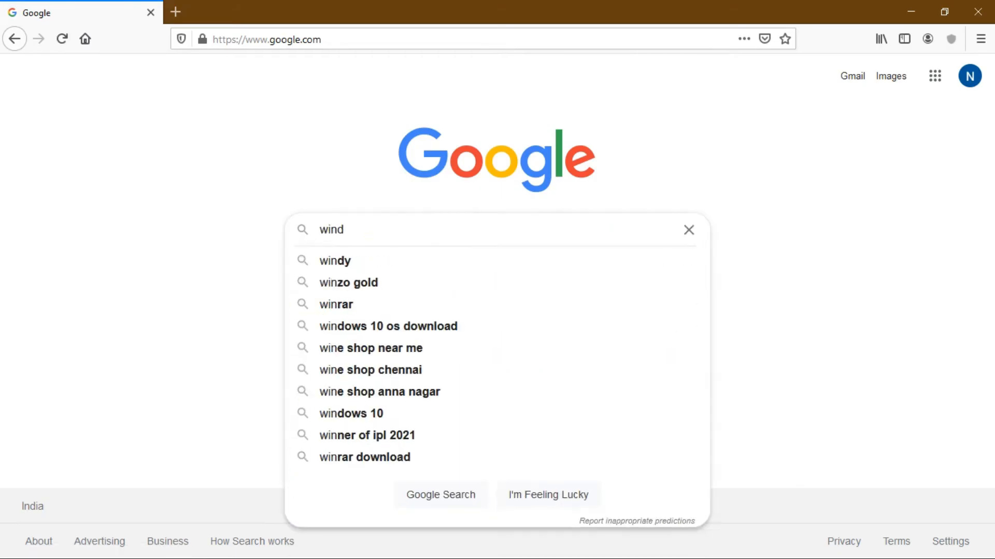
text(ows 10 32)
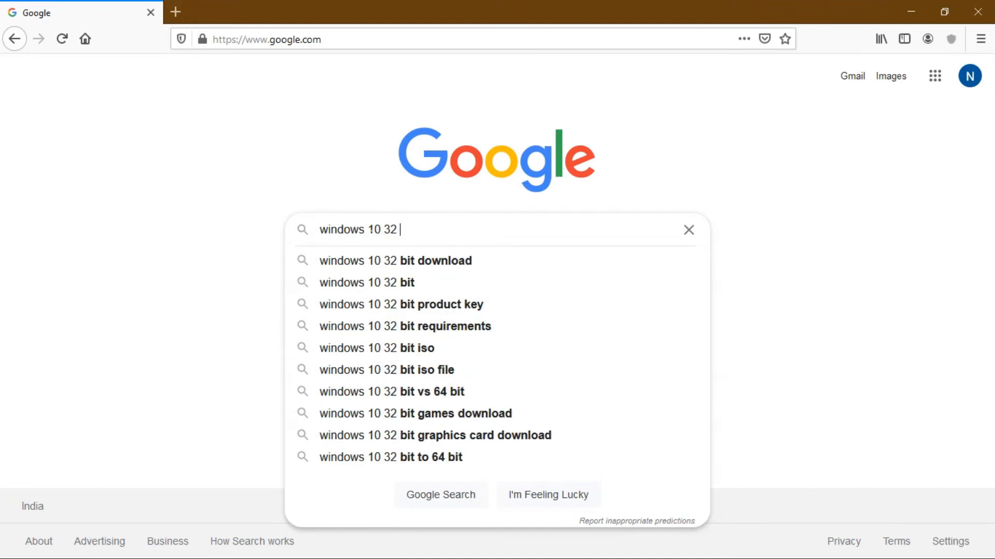
text( os vir)
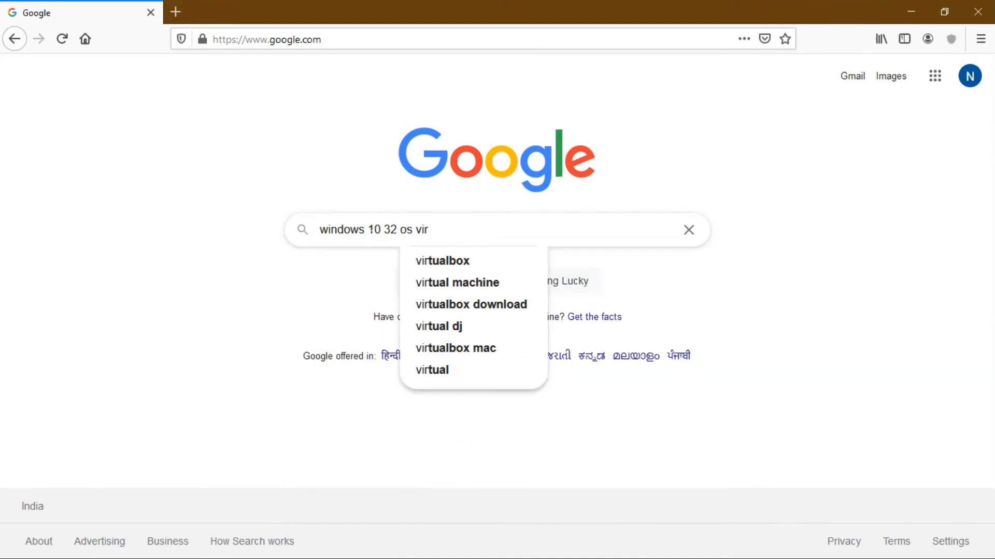
text(tual)
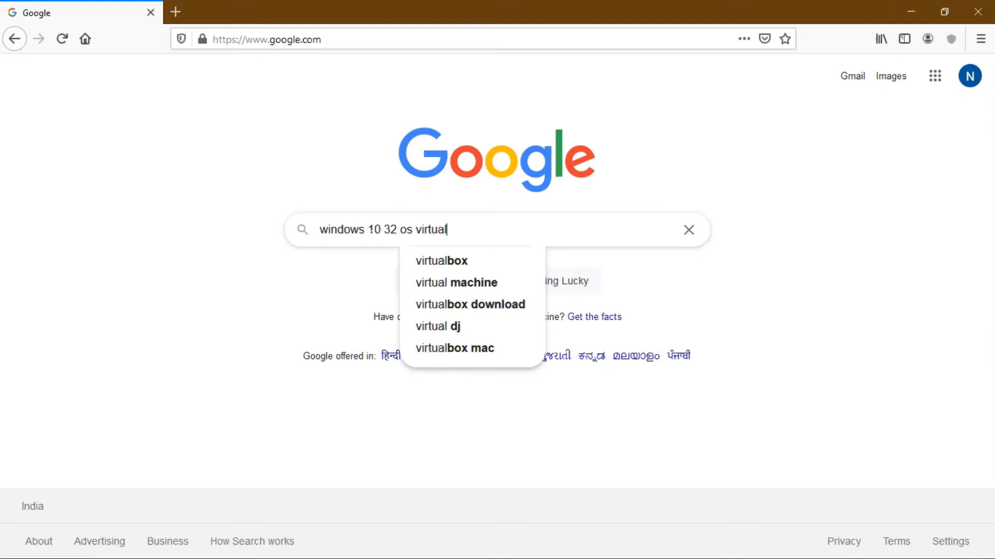
click(441, 264)
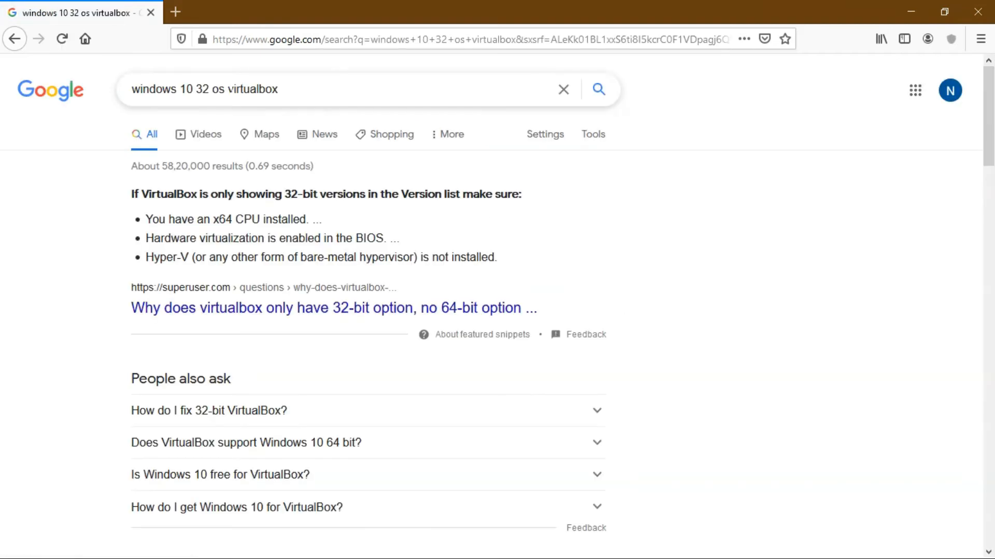
click(126, 92)
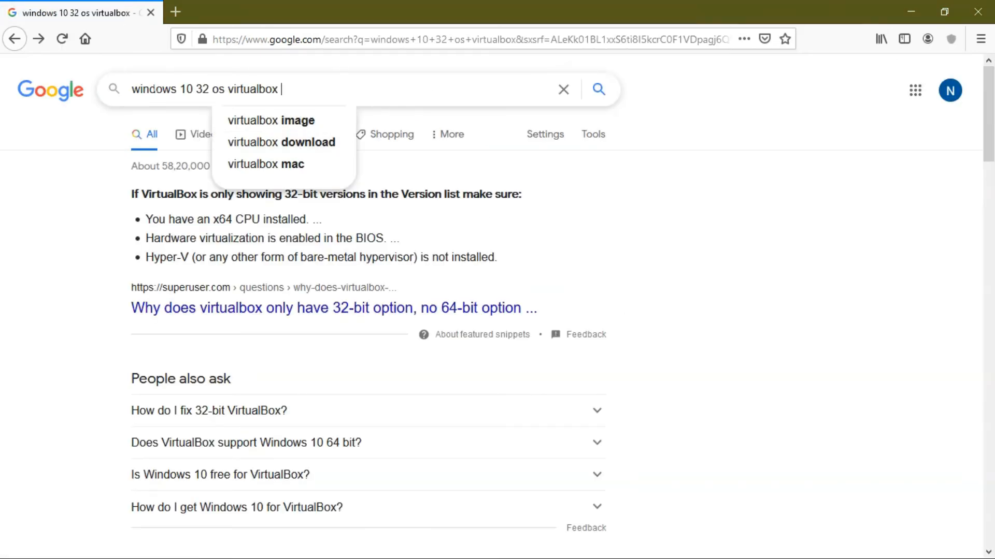
click(283, 120)
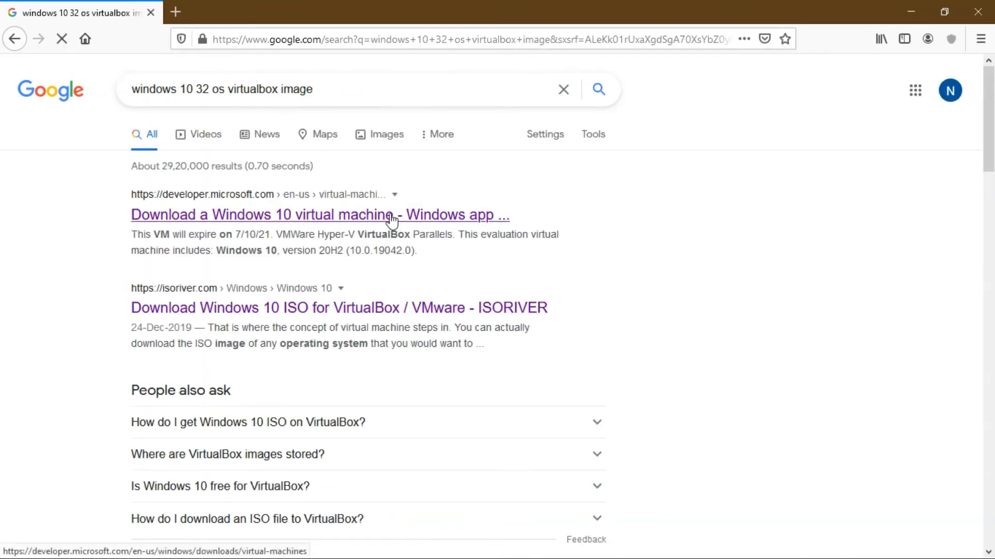
Open the "Download a Windows 10 virtual machine" result on developer.microsoft.com and examine the virtual machine packages offered.
click(329, 215)
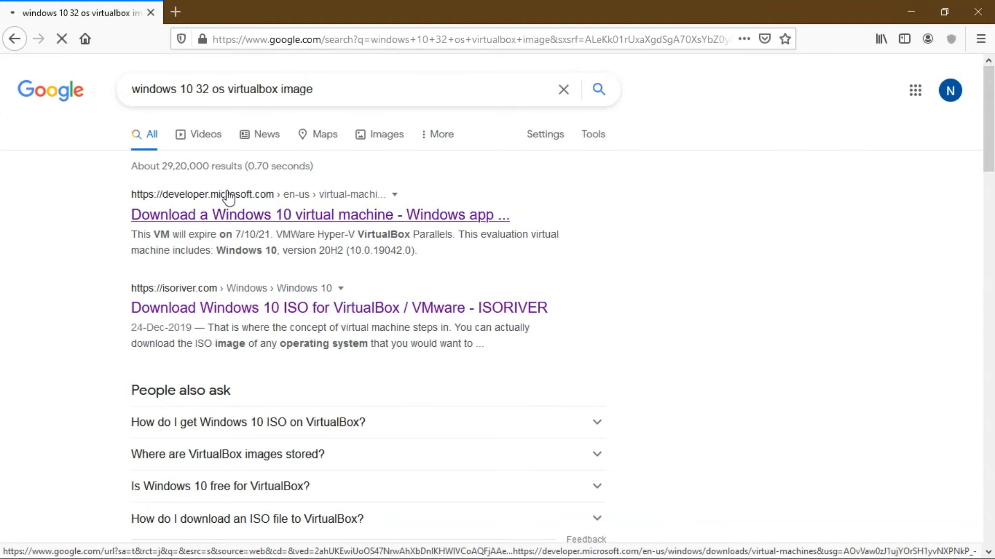
scroll(219, 306, down, 3)
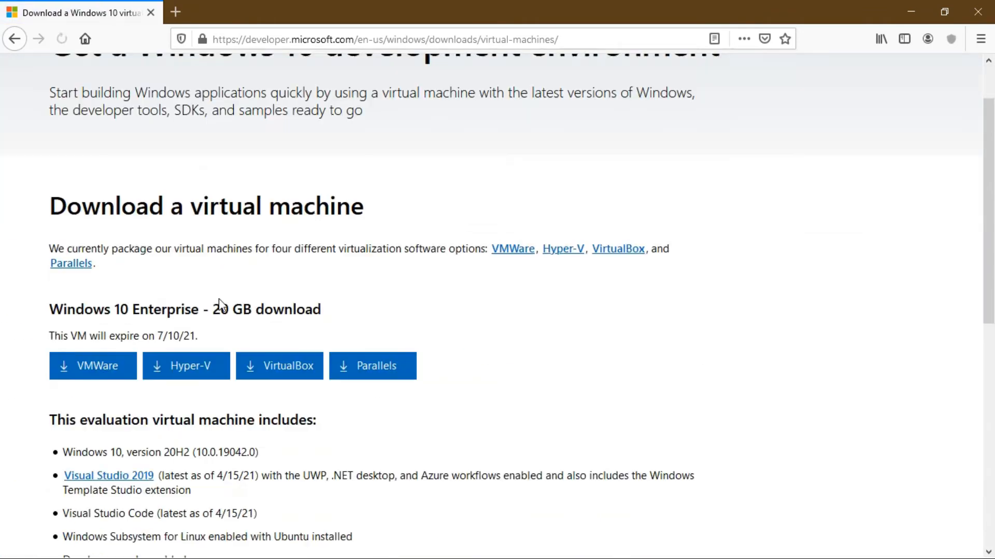
drag(63, 197, 335, 204)
click(412, 208)
scroll(310, 336, up, 3)
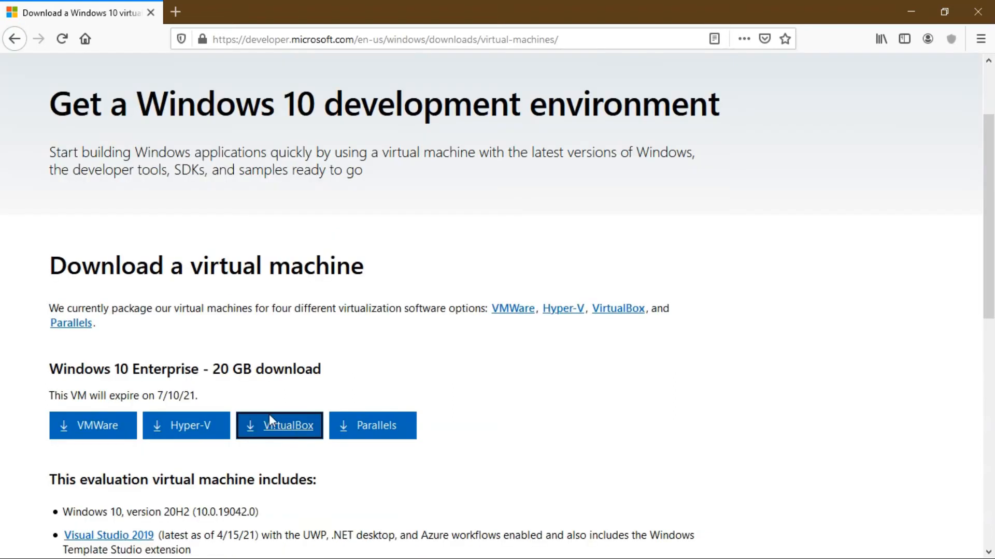
Request the VirtualBox package of Windows 10 Enterprise to check its download size, and cancel the download.
click(286, 426)
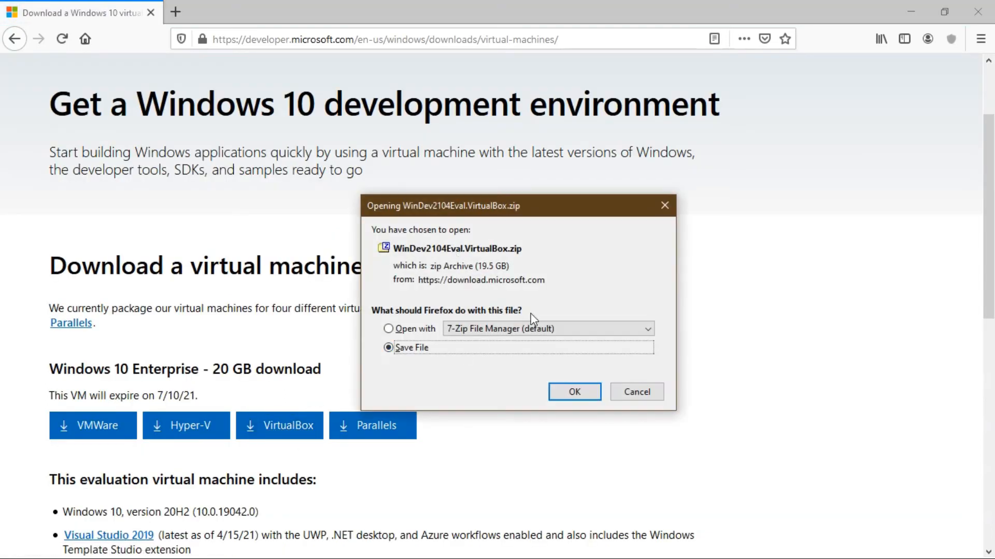
click(626, 392)
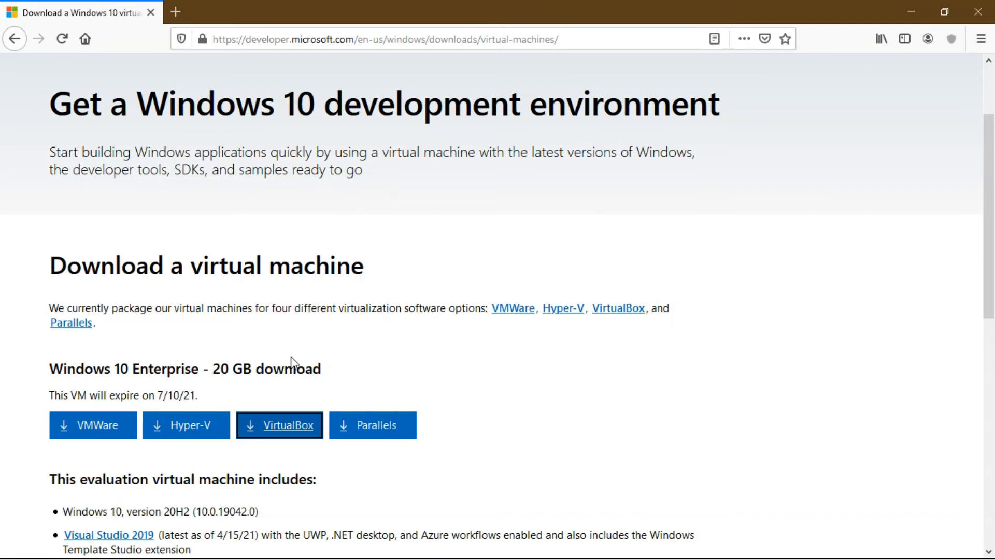
drag(264, 369, 206, 369)
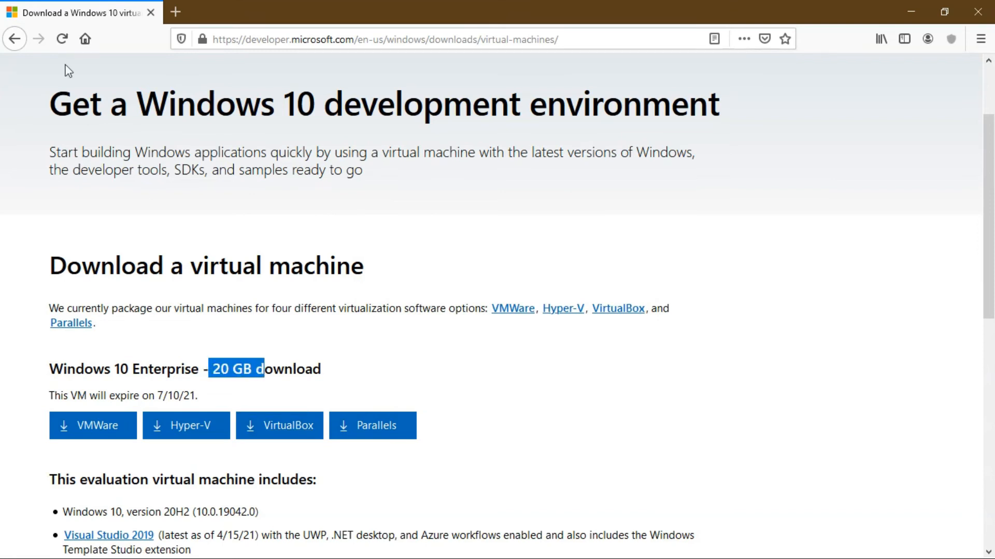
Return to the search results, open the ISORIVER Windows 10 ISO page and examine the image's license, file size and version.
click(14, 39)
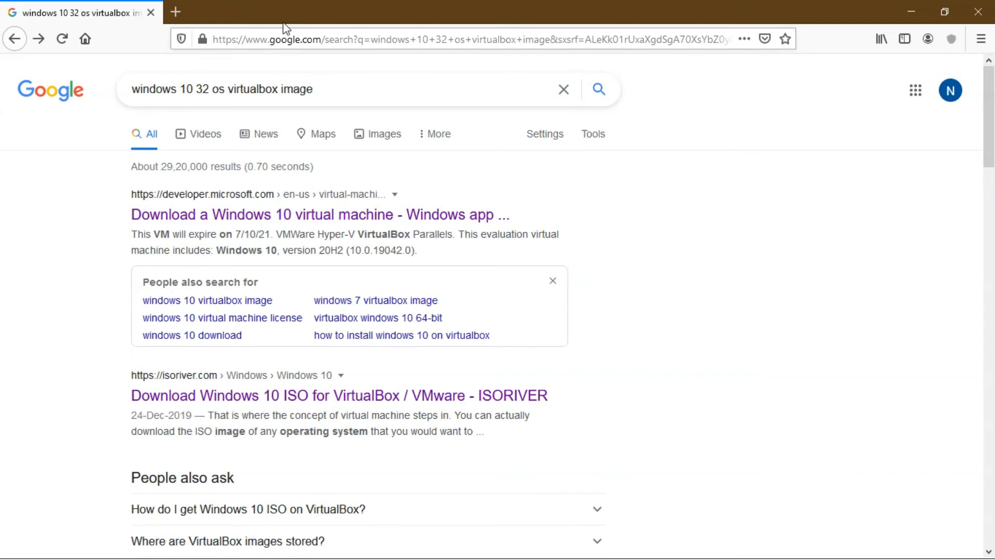
click(262, 404)
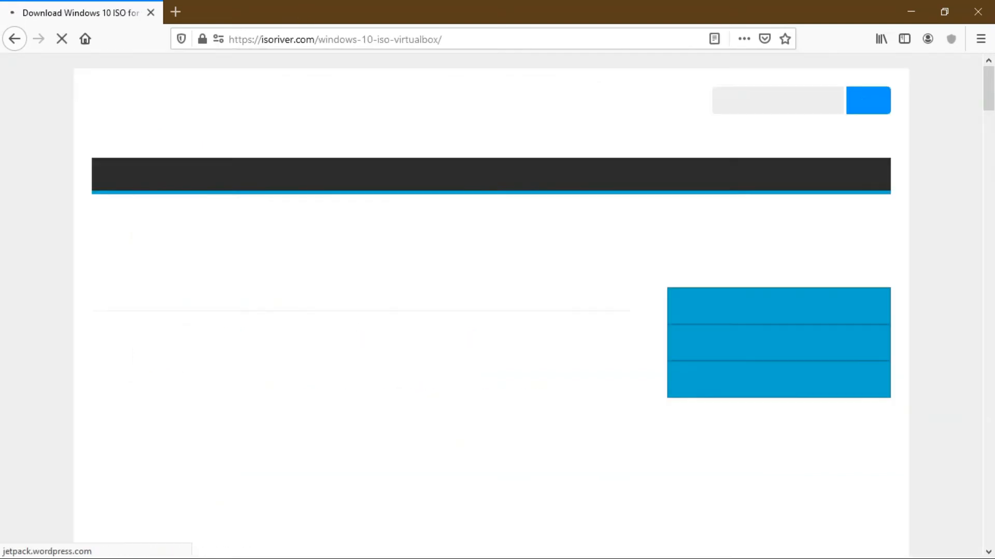
scroll(351, 342, down, 6)
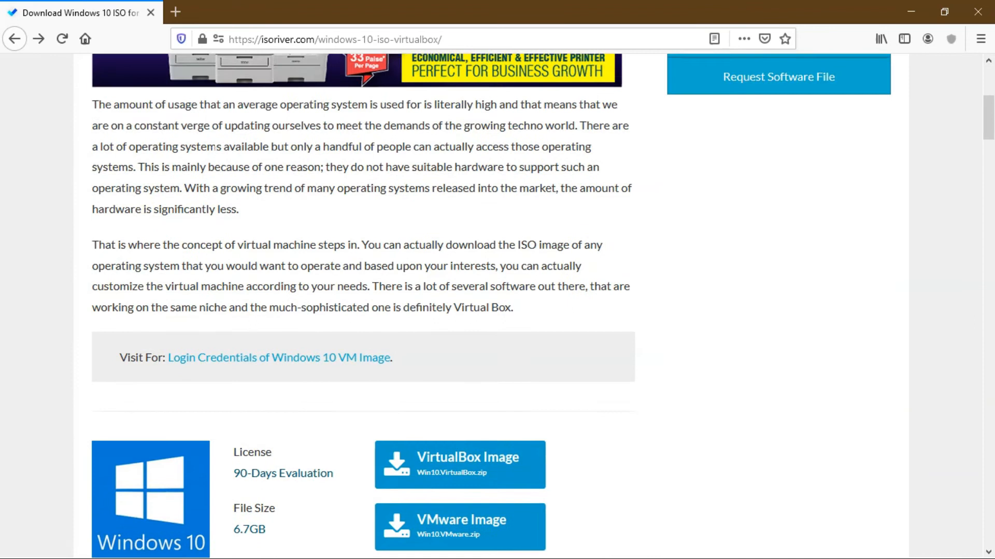
scroll(262, 144, down, 1)
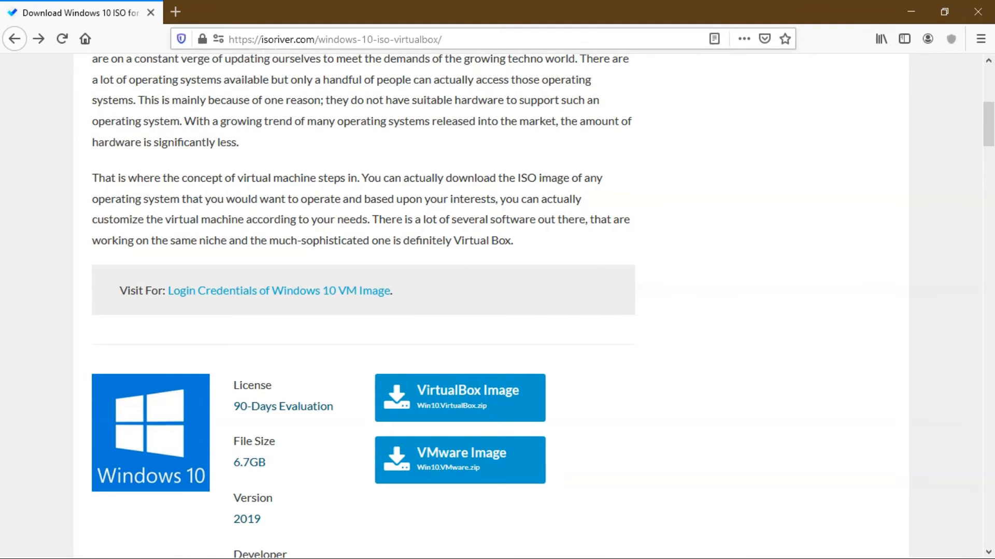
scroll(340, 247, down, 3)
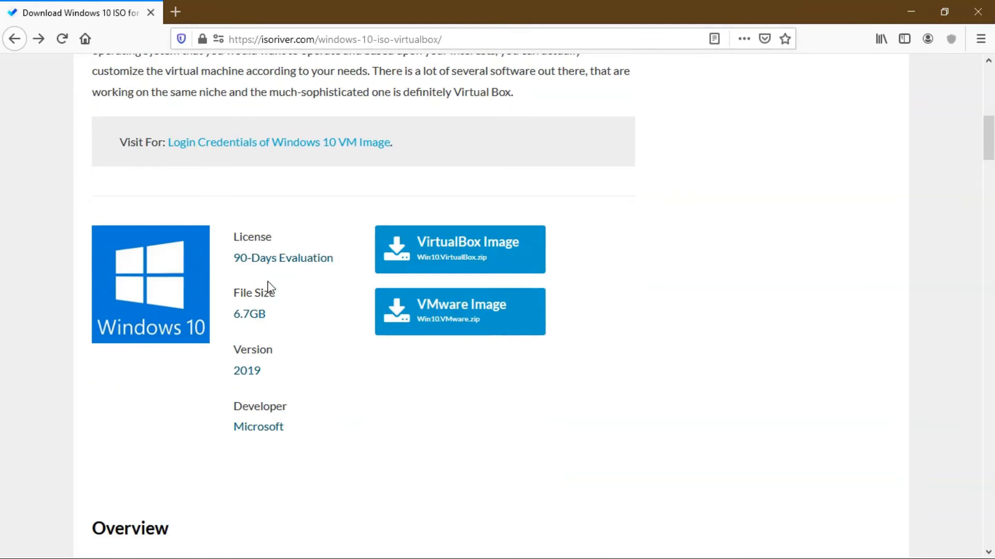
Request ISORIVER's VirtualBox image download to check the file name and size of the zip archive, and cancel it.
click(472, 255)
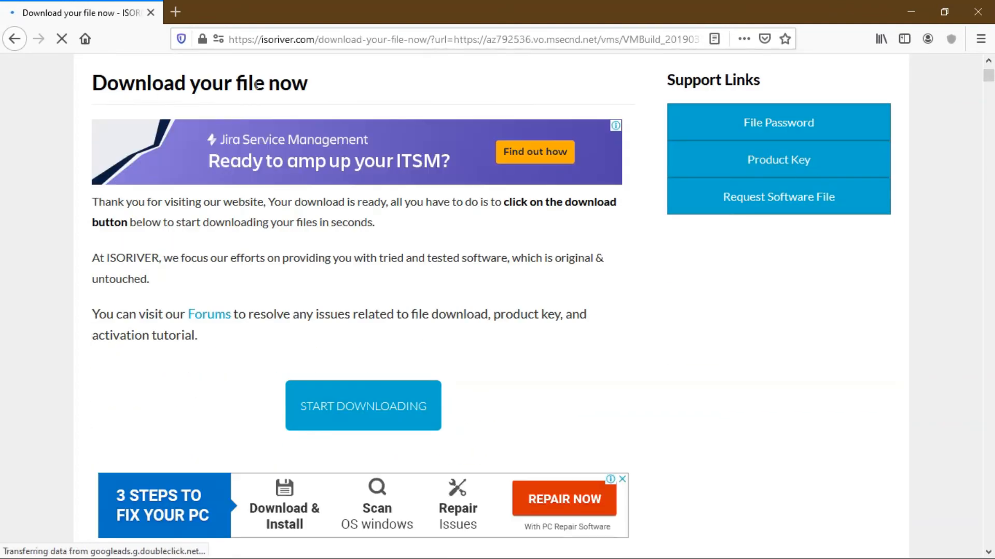
scroll(407, 227, down, 3)
click(399, 262)
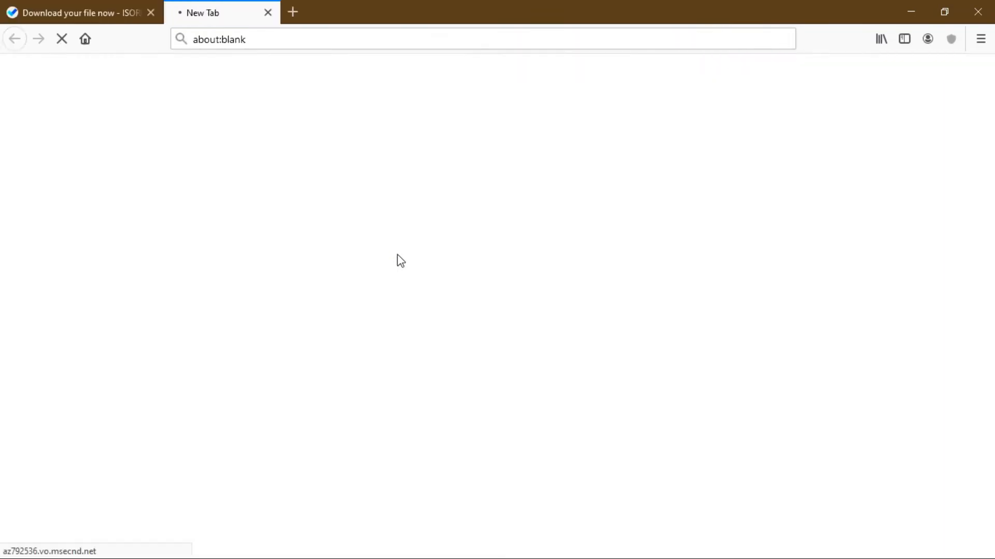
drag(505, 266, 473, 267)
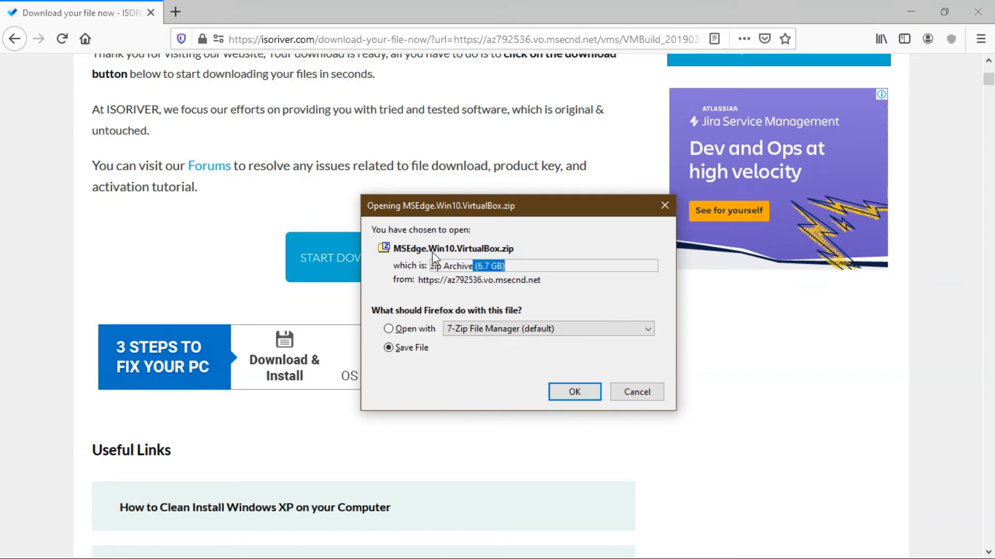
click(479, 287)
click(520, 269)
click(642, 392)
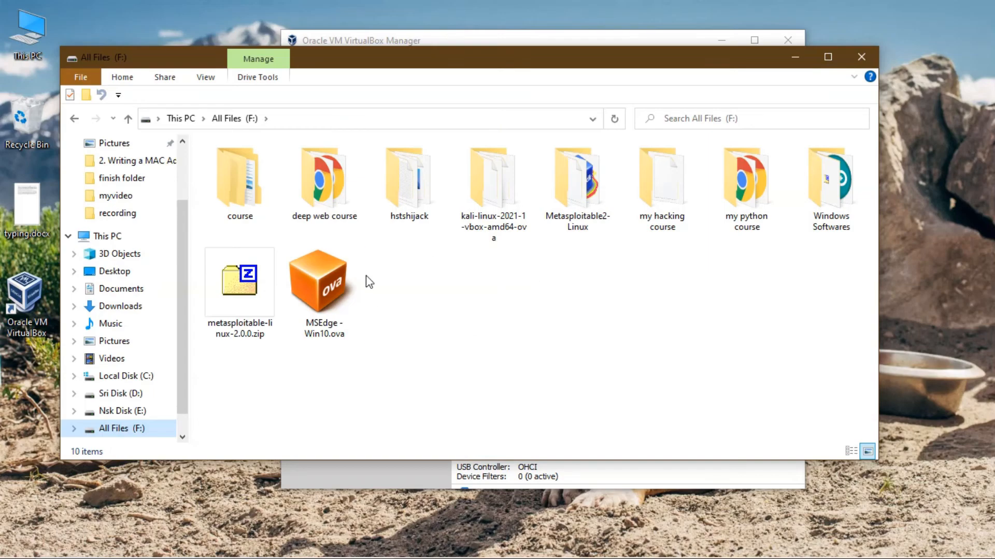
Locate MSEdge - Win10.ova on drive F:, move the file window aside and switch to the Tools view of Oracle VM VirtualBox Manager.
click(334, 304)
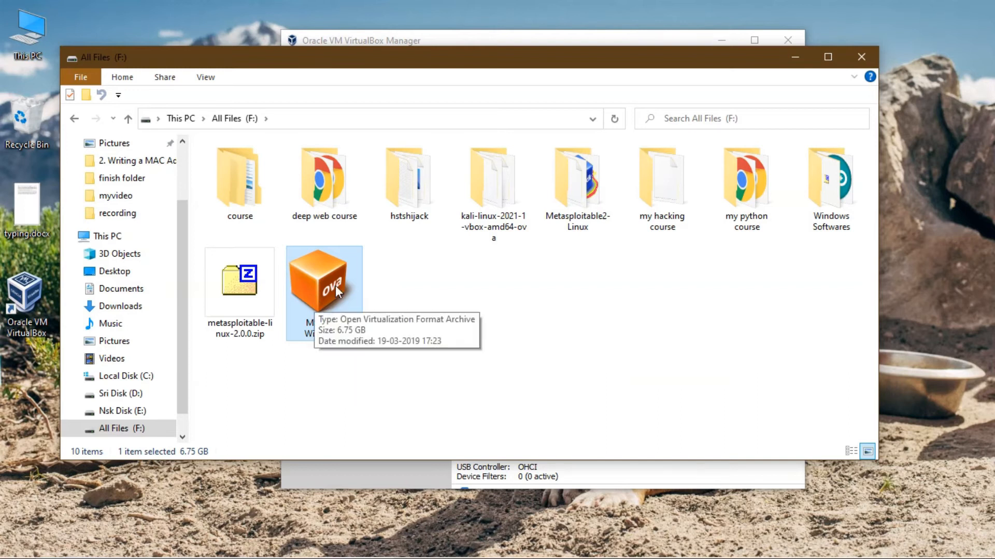
drag(402, 60, 428, 138)
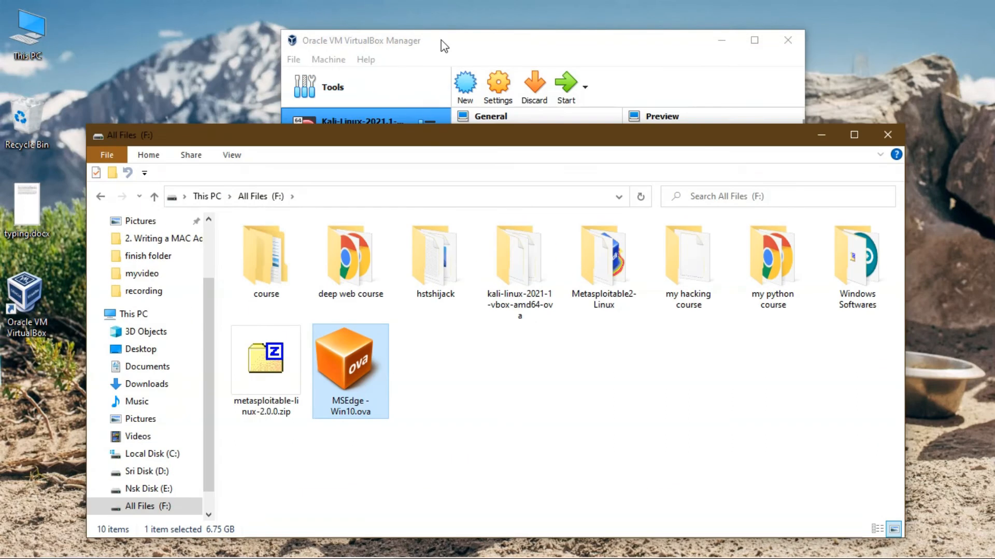
click(441, 40)
click(358, 89)
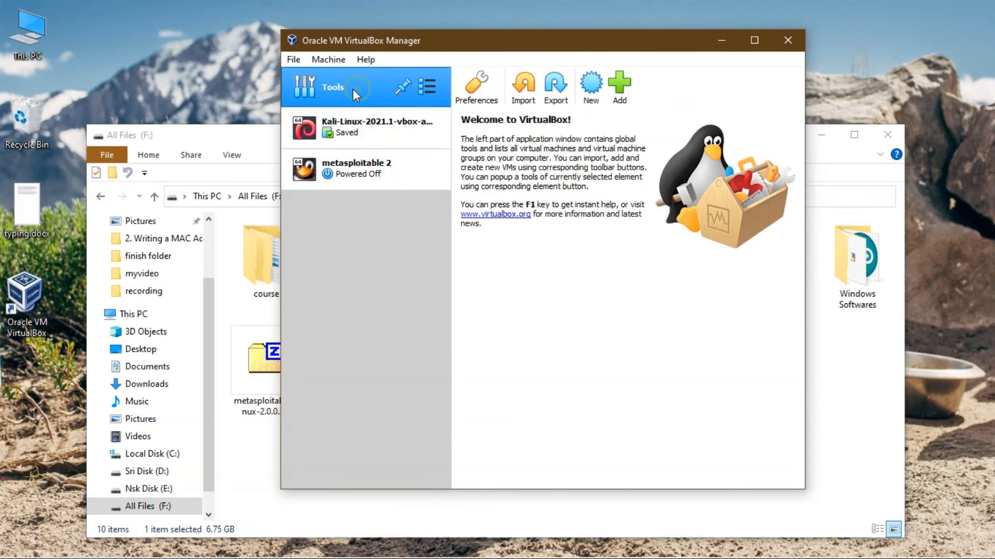
click(618, 95)
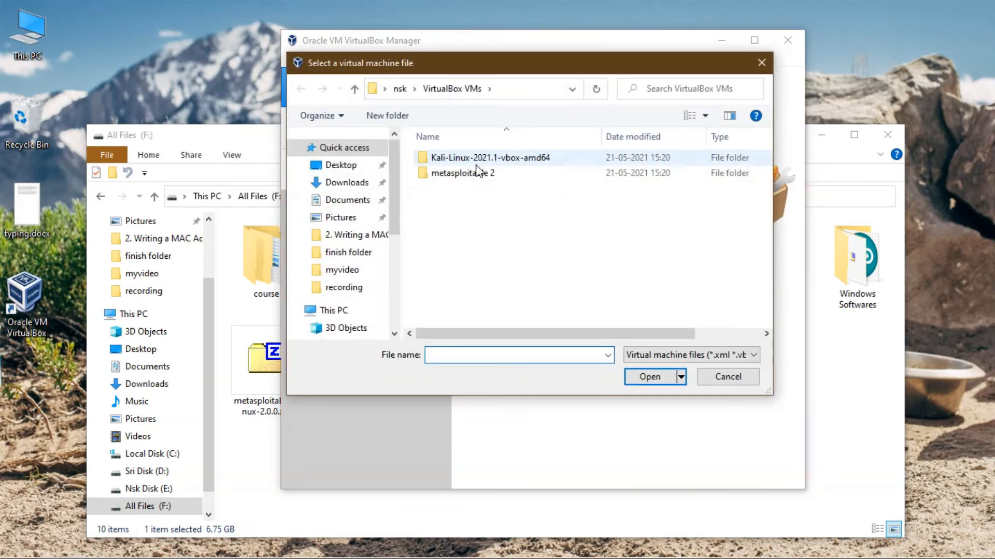
scroll(356, 282, down, 2)
click(328, 291)
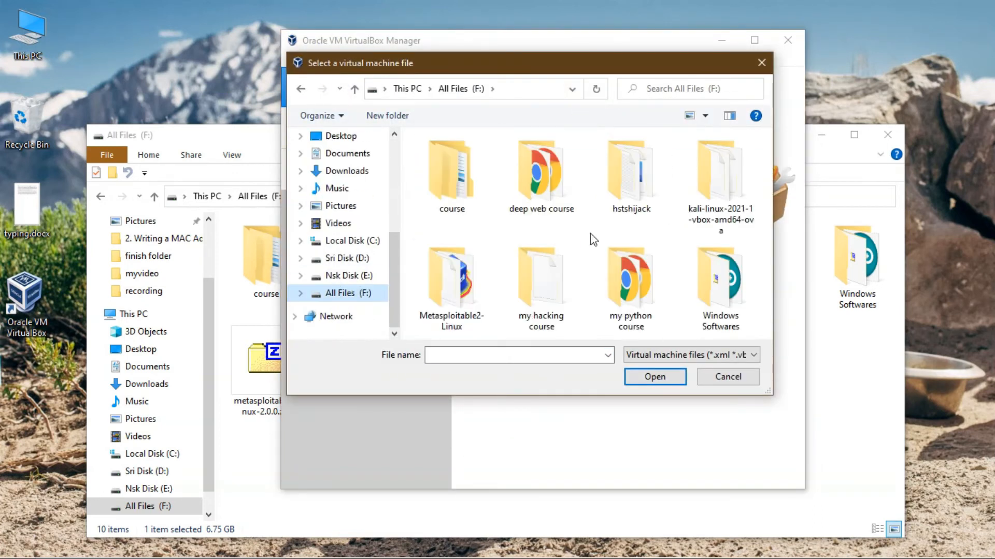
click(719, 358)
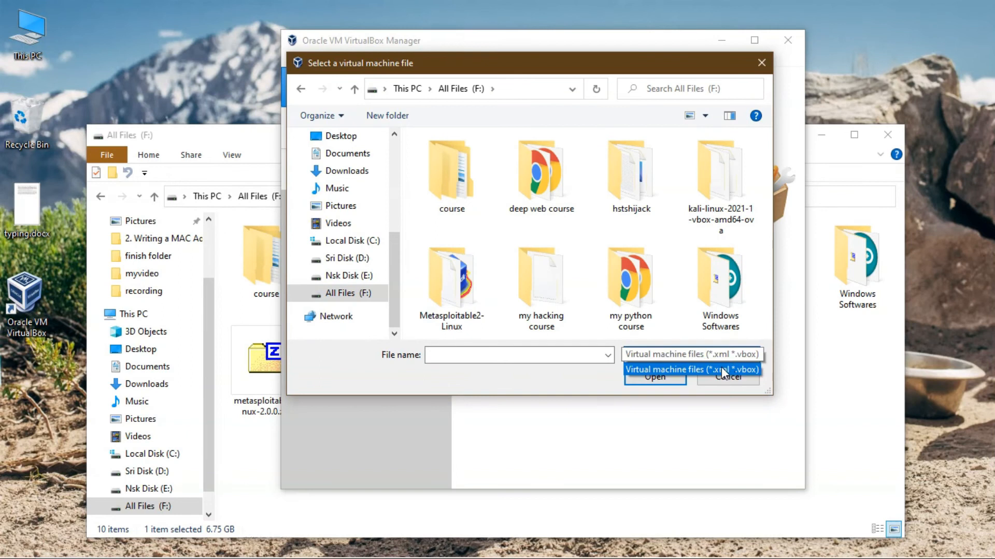
click(741, 369)
click(736, 376)
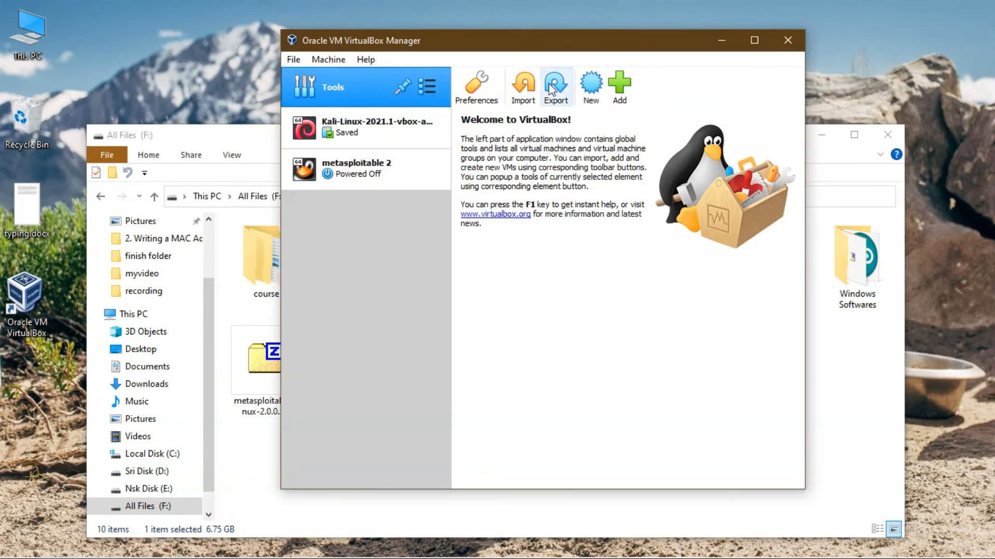
Start importing an appliance from the local file system, choose F:\MSEdge - Win10.ova and continue to the appliance settings.
click(523, 91)
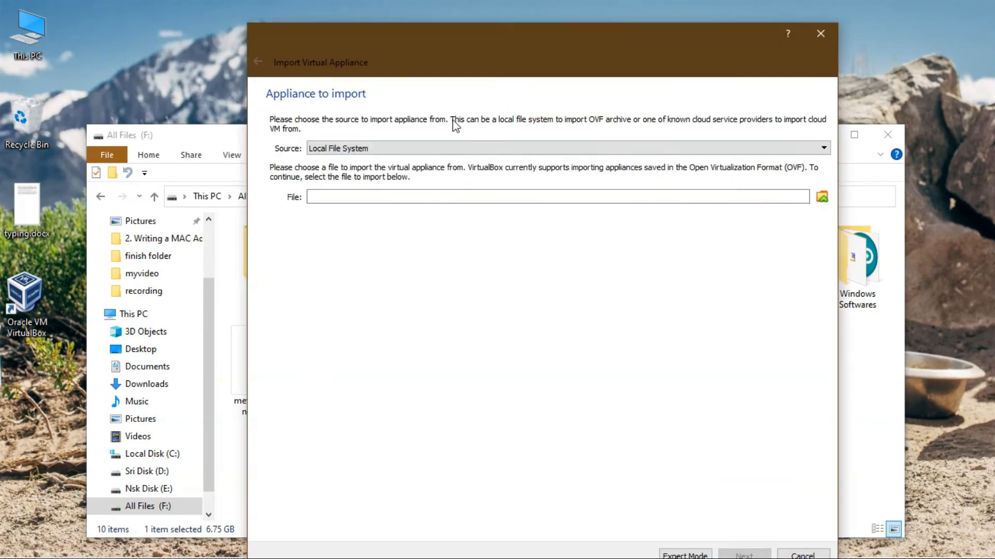
click(823, 199)
scroll(299, 282, down, 2)
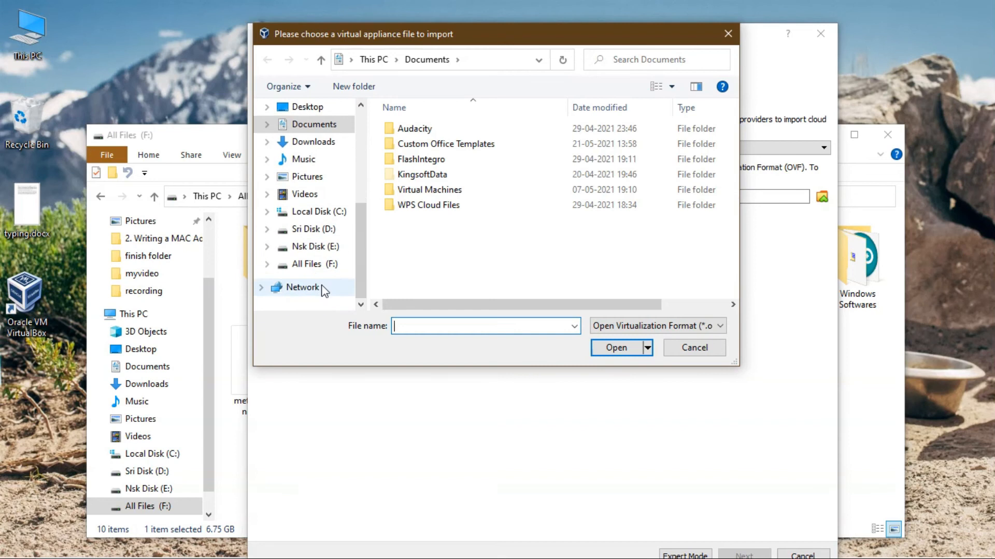
click(332, 266)
scroll(590, 259, down, 2)
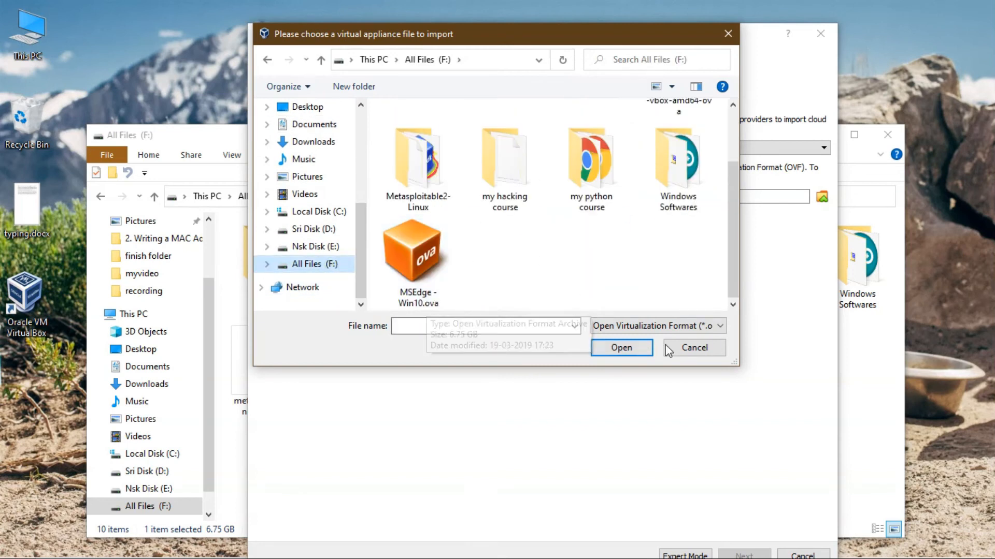
click(720, 326)
click(409, 260)
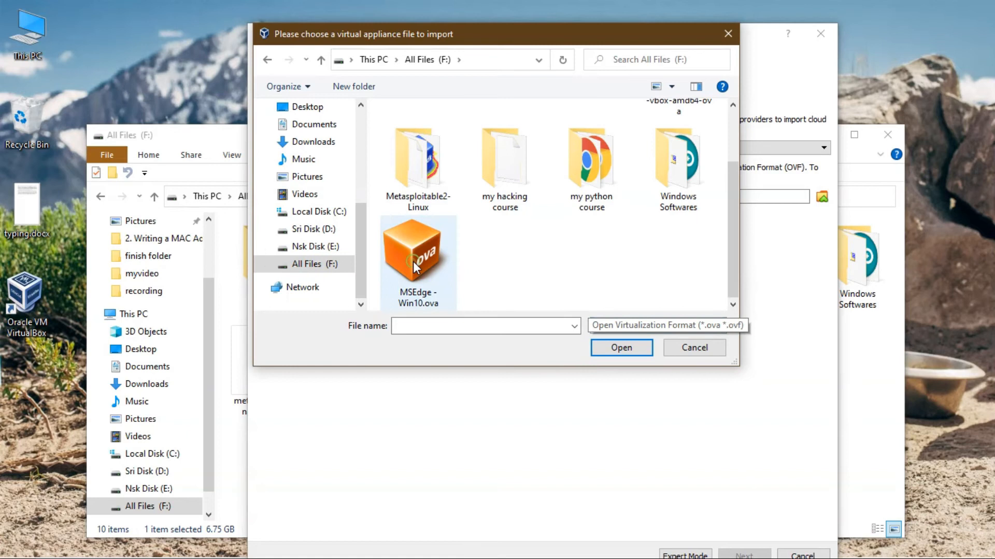
click(413, 261)
click(637, 351)
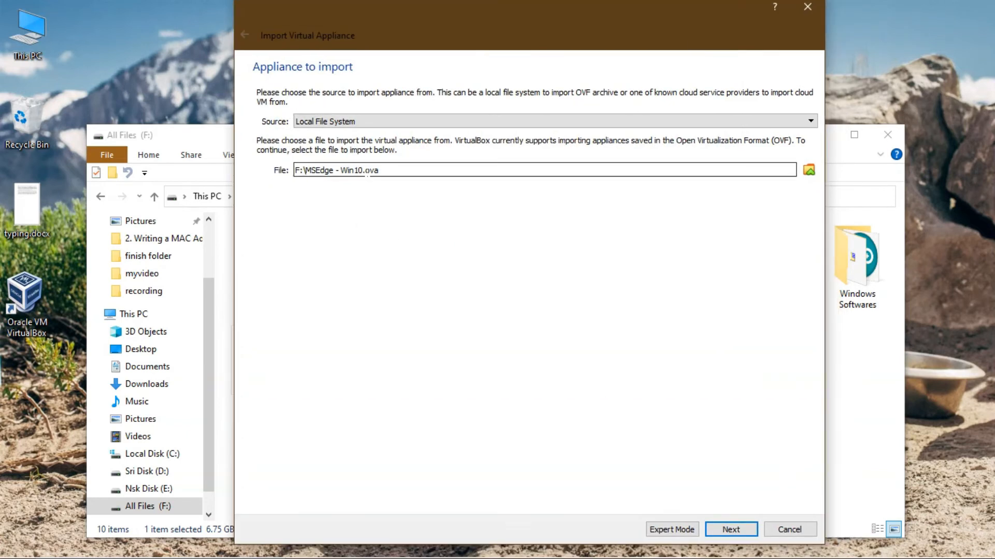
key(Return)
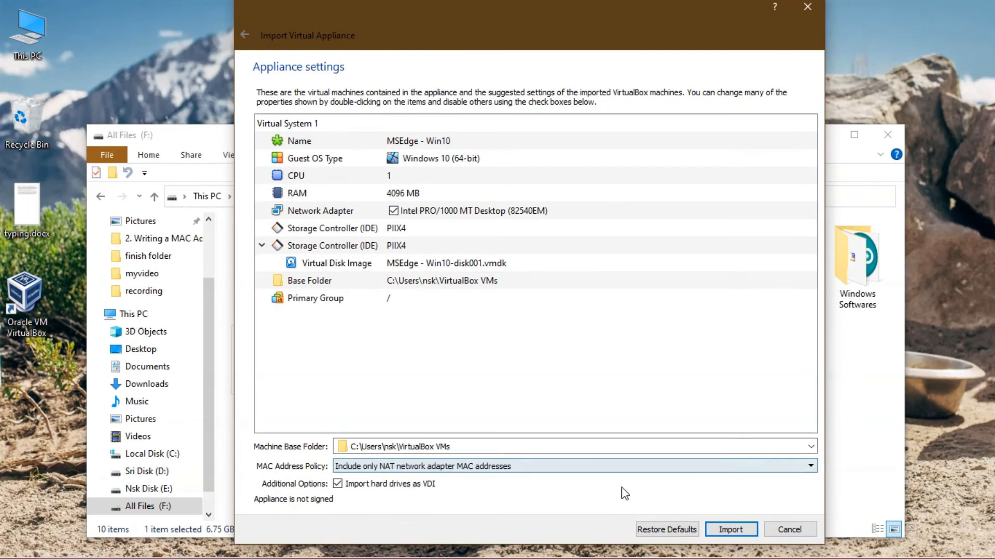
Keep the MAC address policy at including only NAT network adapter addresses and import the MSEdge - Win10 appliance.
click(513, 471)
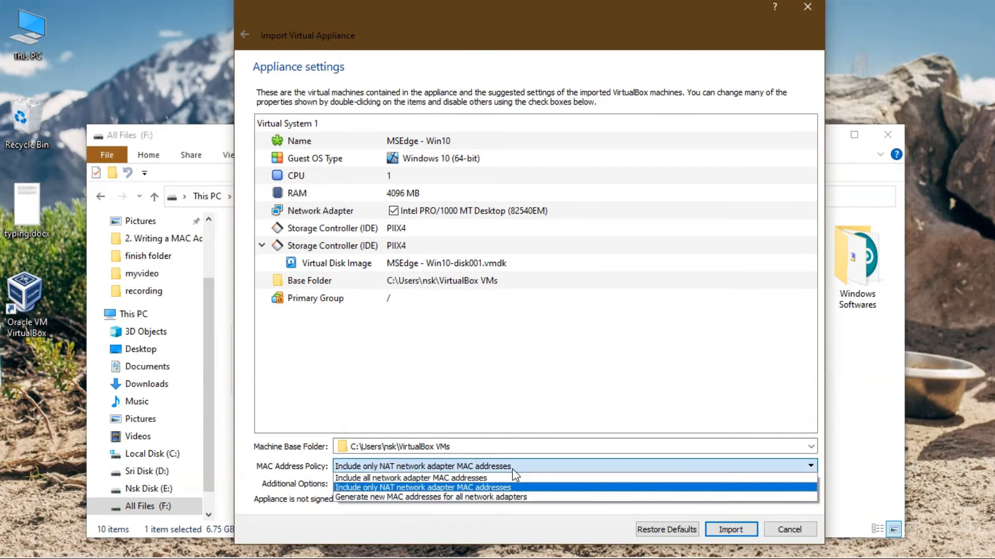
click(511, 467)
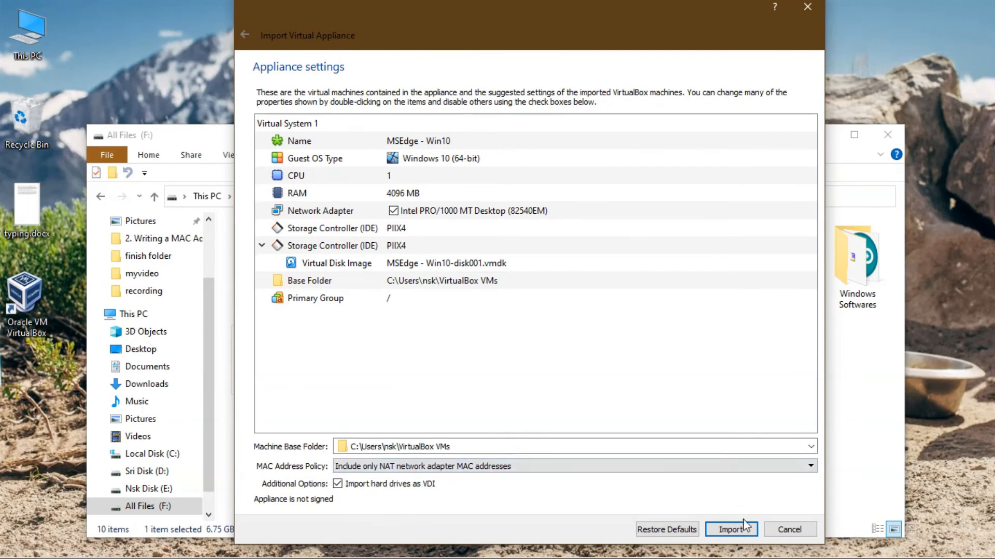
click(730, 529)
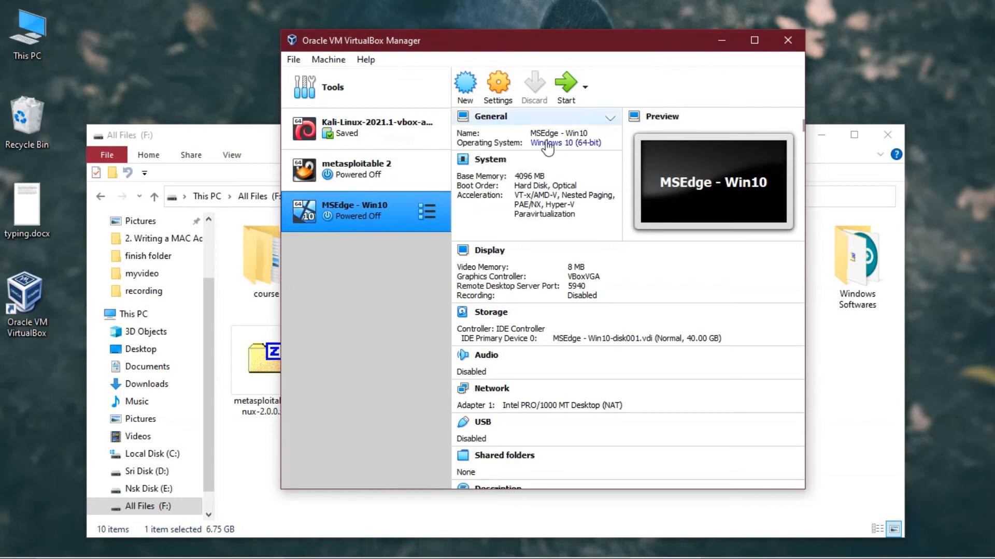
Start the MSEdge - Win10 virtual machine, bring its window into view and dismiss the keyboard auto-capture notice.
click(568, 96)
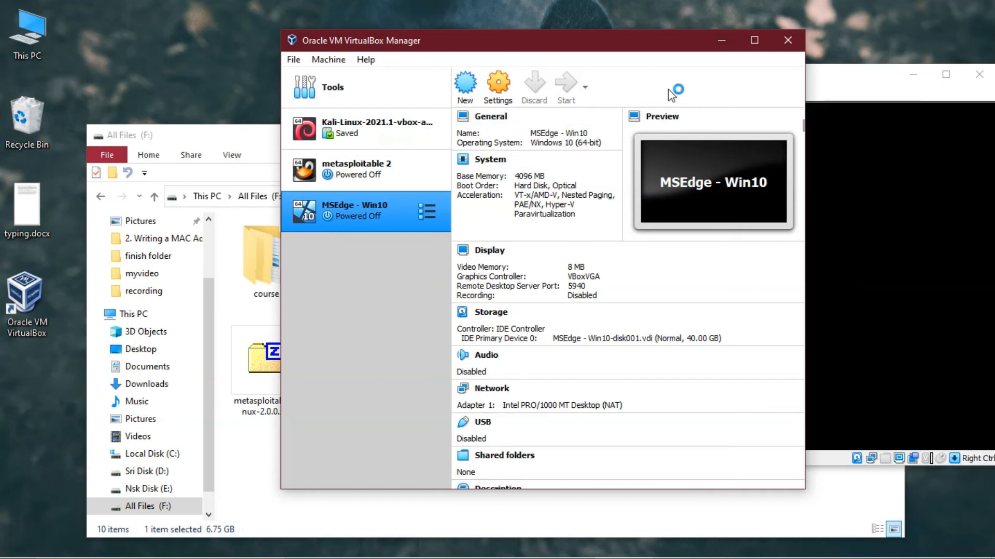
click(732, 39)
drag(726, 71, 444, 38)
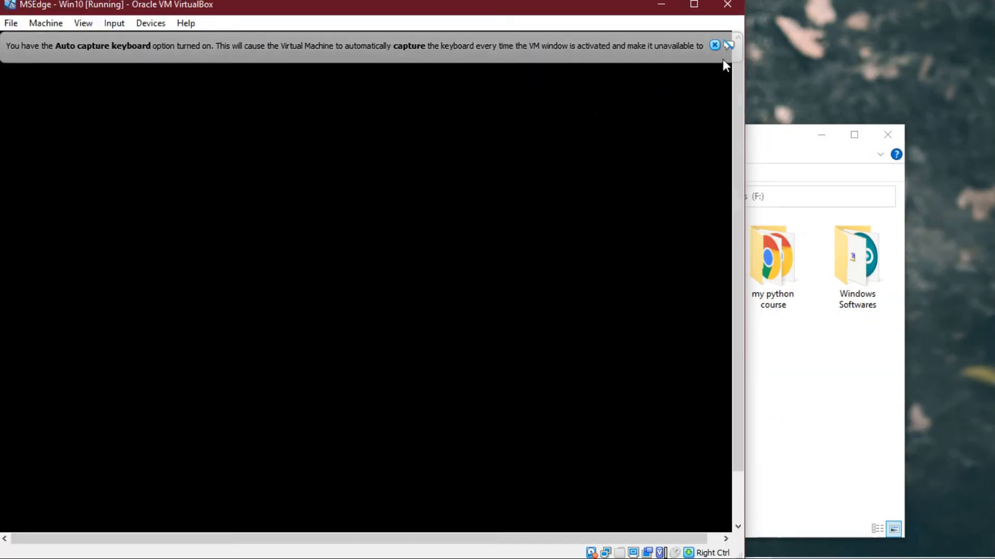
click(714, 45)
click(824, 75)
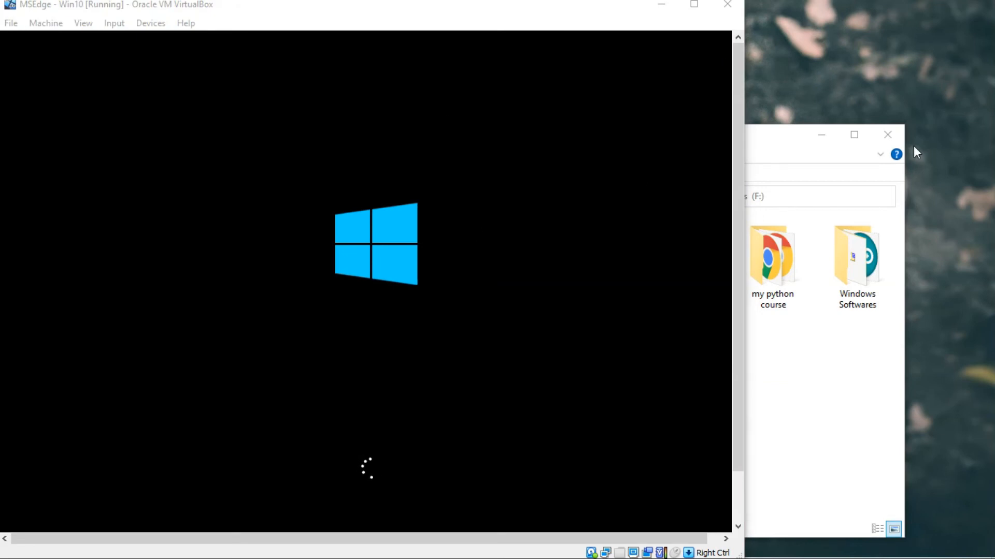
Move the virtual machine window across the desktop and check the resize and scale options for Virtual Screen 1.
drag(537, 6, 627, 14)
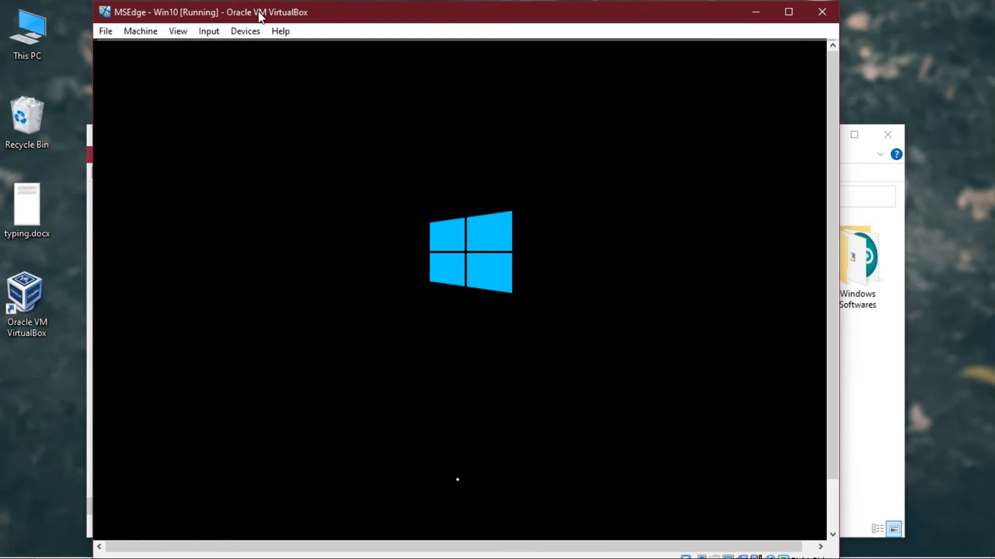
click(174, 32)
mouse_move(229, 212)
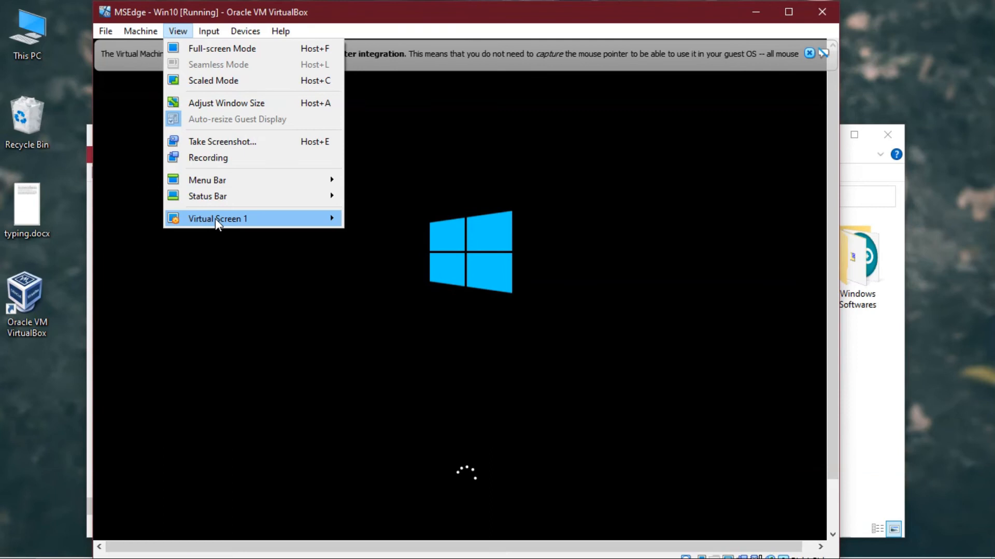
mouse_move(280, 220)
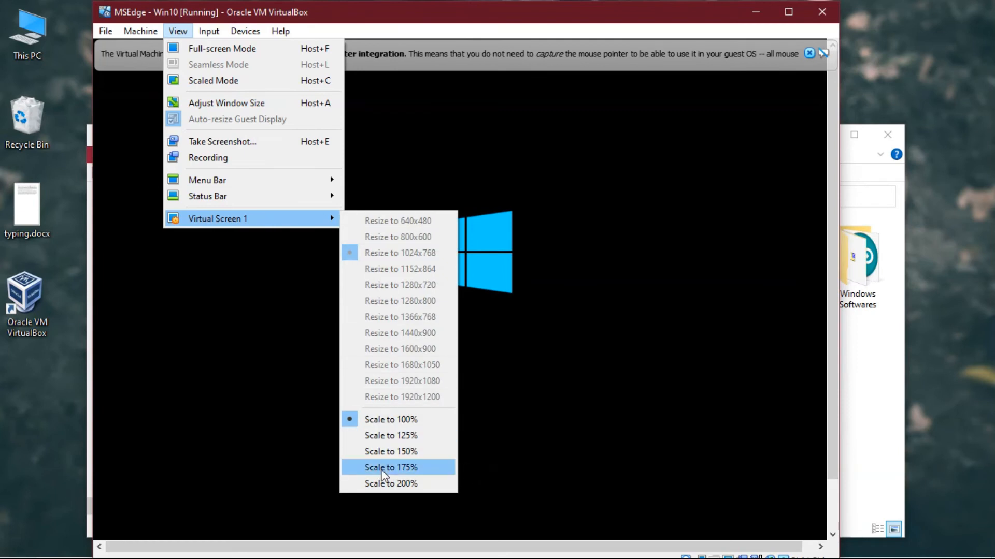
click(971, 321)
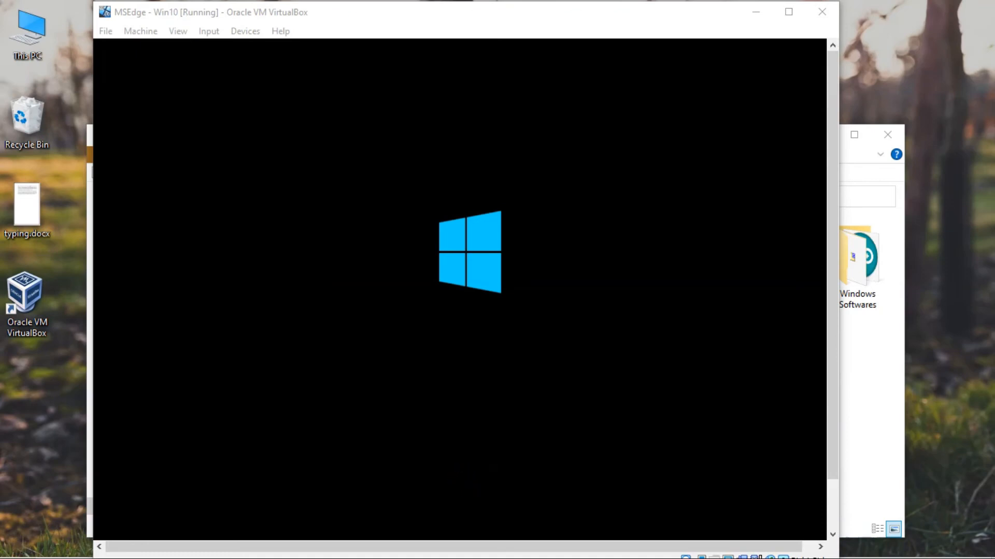
Switch the running virtual machine to Scaled Mode, maximize its window and restore it to a floating size.
click(178, 32)
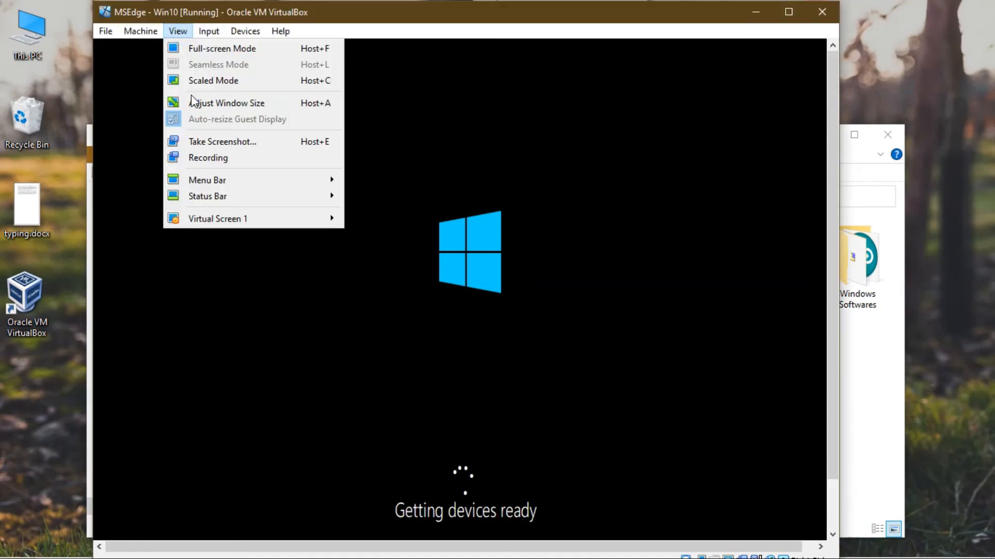
click(207, 81)
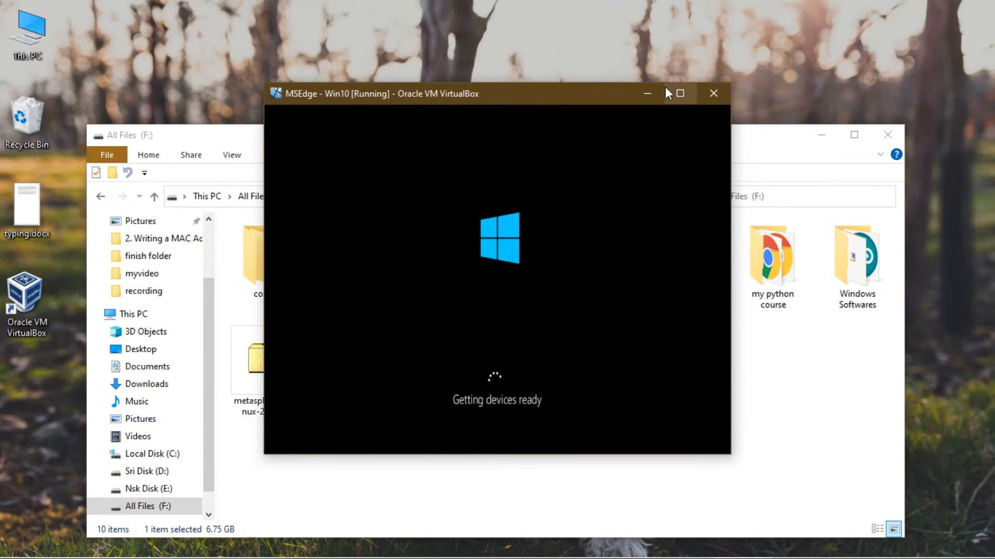
click(680, 94)
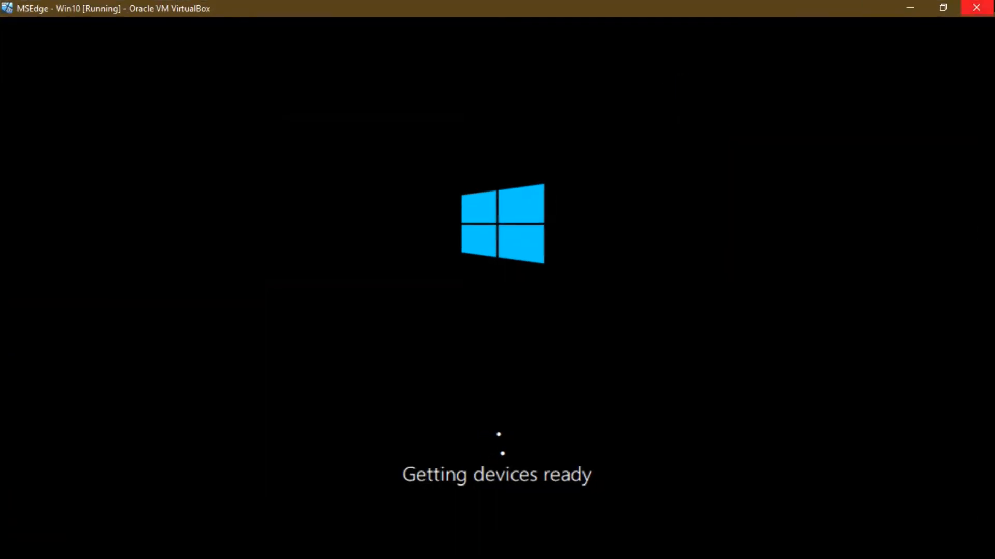
click(947, 4)
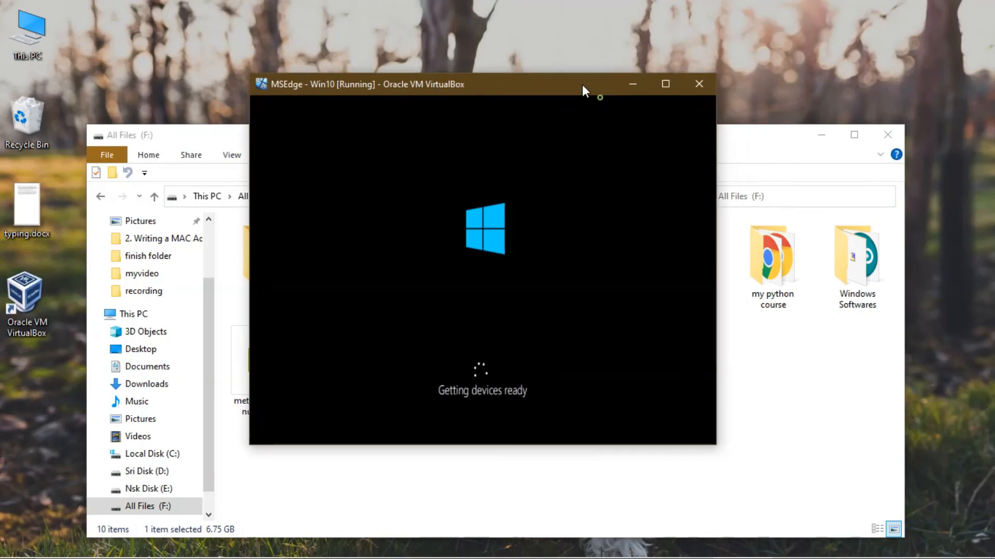
Snap the virtual machine window to half of the host screen and widen it to fill most of the desktop.
drag(460, 62, 992, 174)
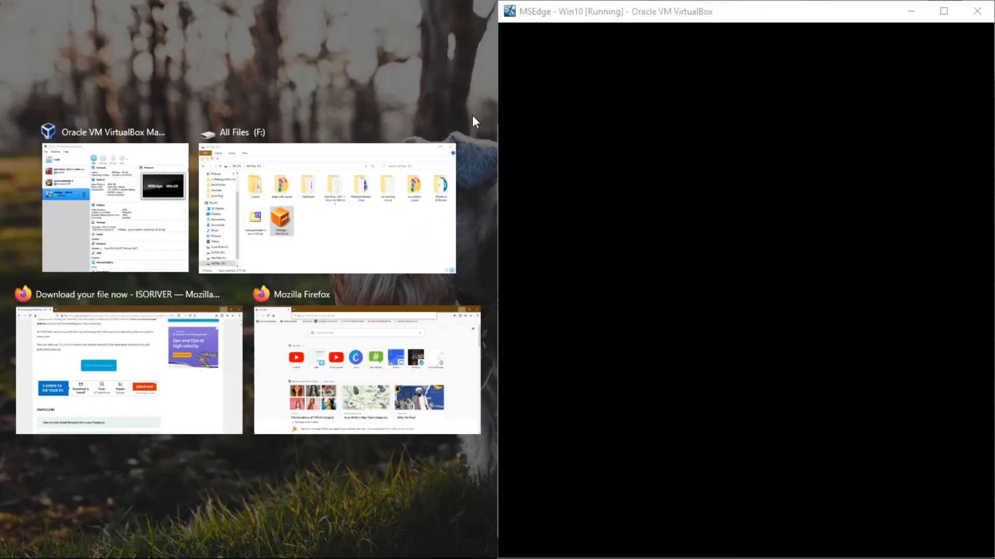
click(377, 52)
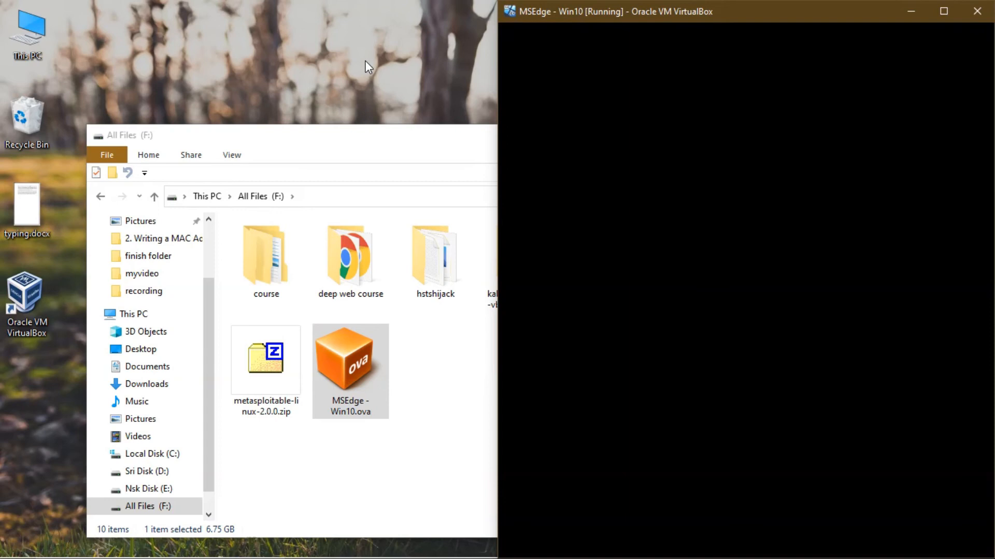
click(365, 60)
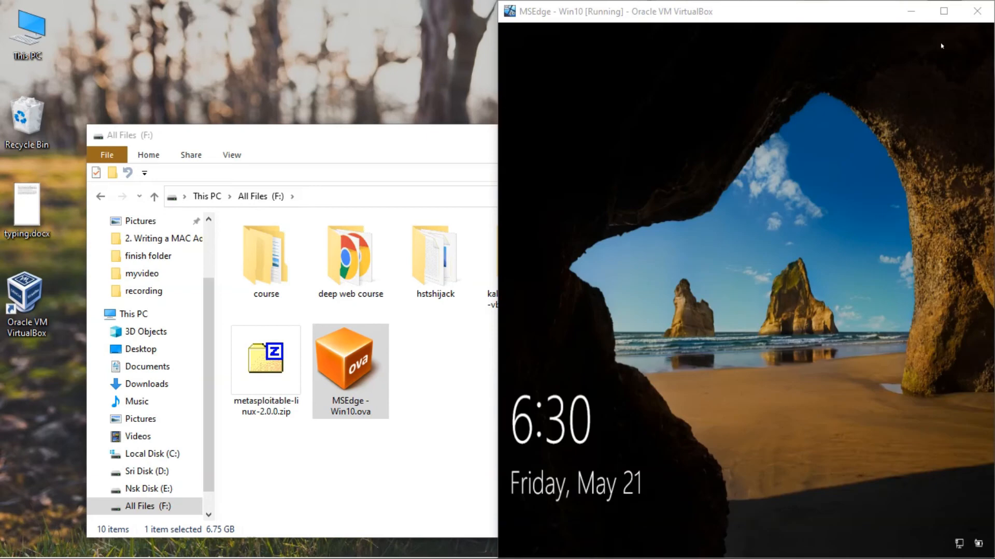
drag(497, 268, 88, 223)
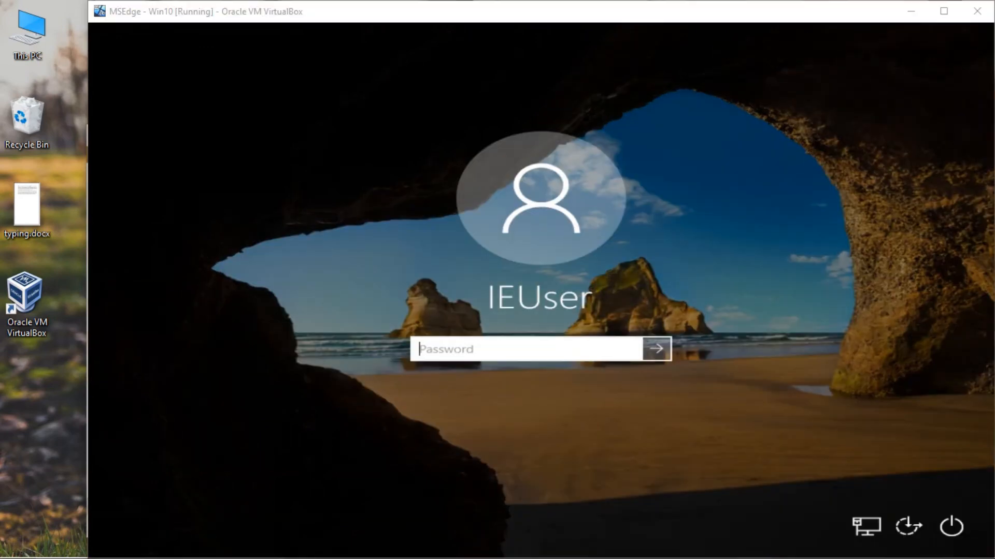
Sign in to the guest Windows 10 as IEUser by entering the account password.
click(458, 336)
text(Passw)
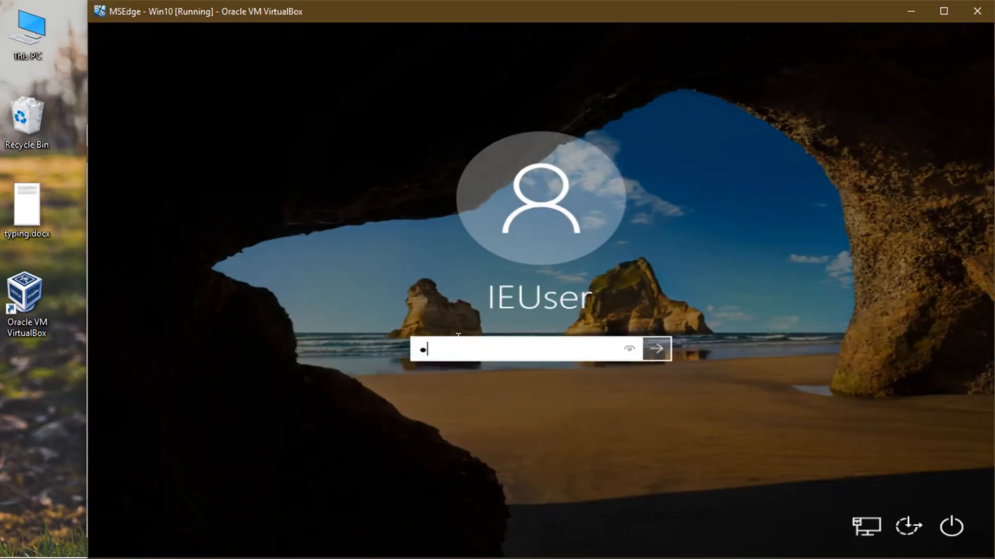
text(0rd!)
click(625, 350)
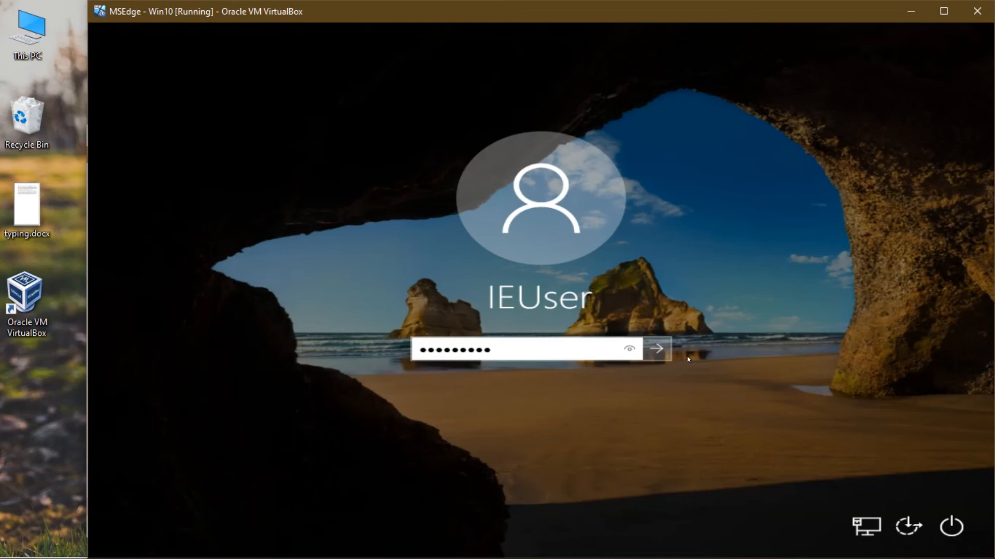
key(Return)
click(47, 393)
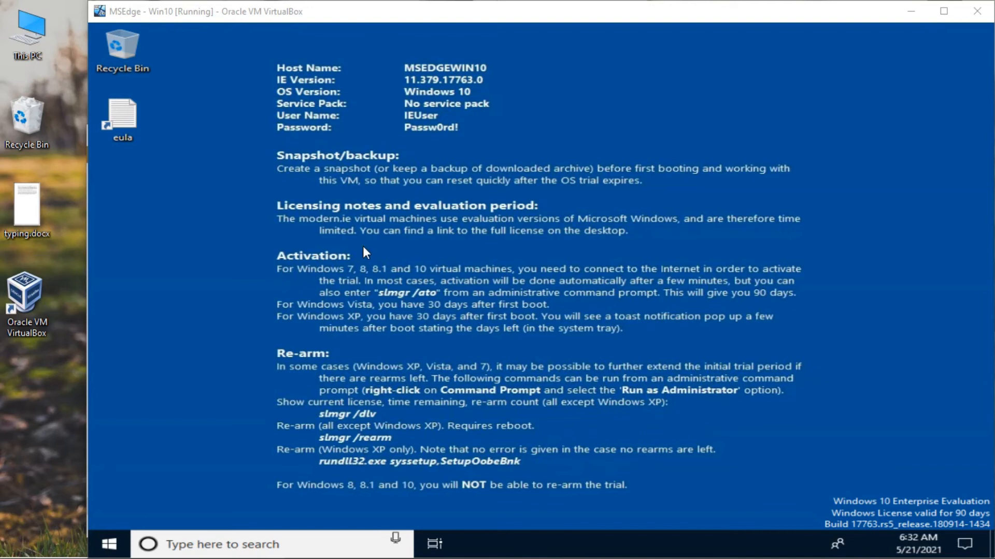
Open the display settings of the guest Windows desktop and close the Settings window.
click(550, 110)
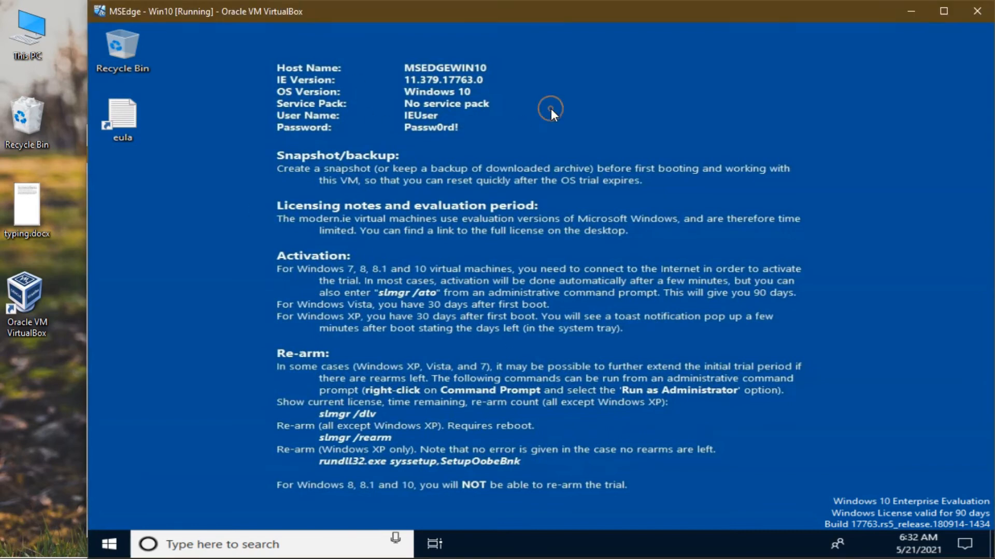
right_click(551, 109)
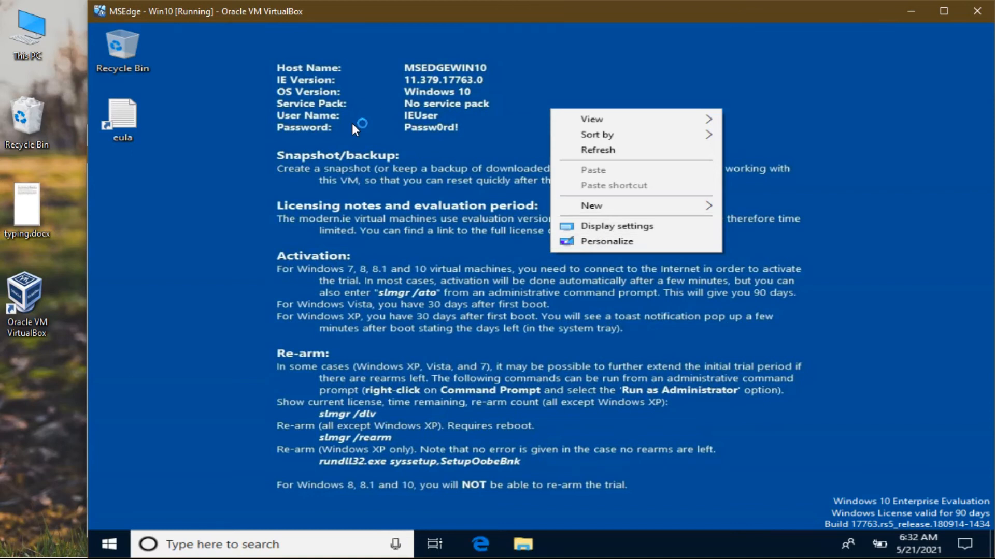
click(419, 143)
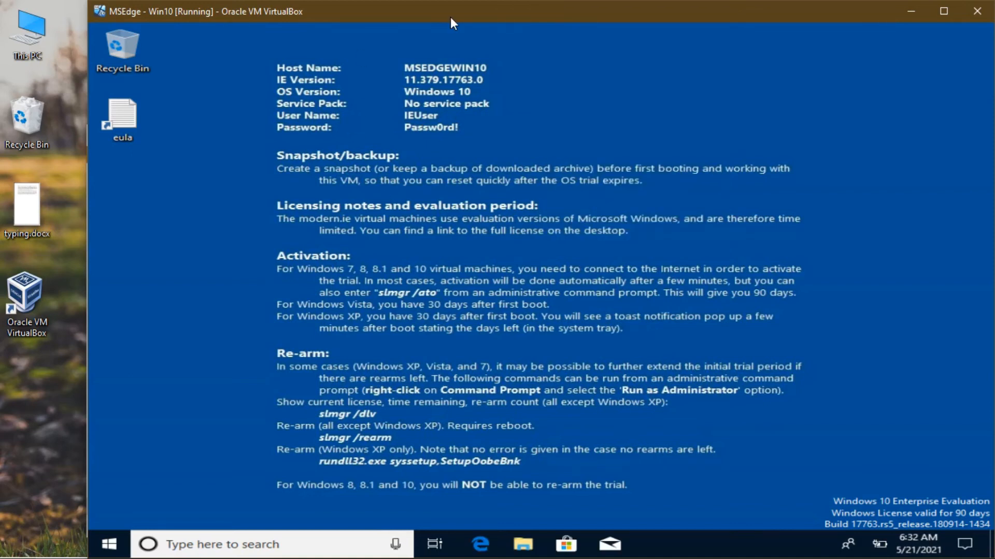
right_click(478, 178)
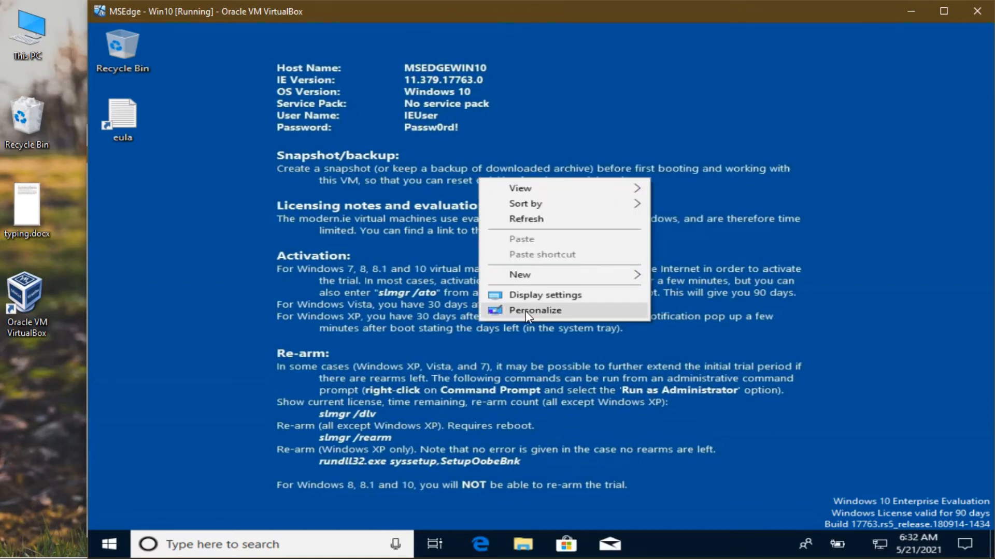
click(536, 296)
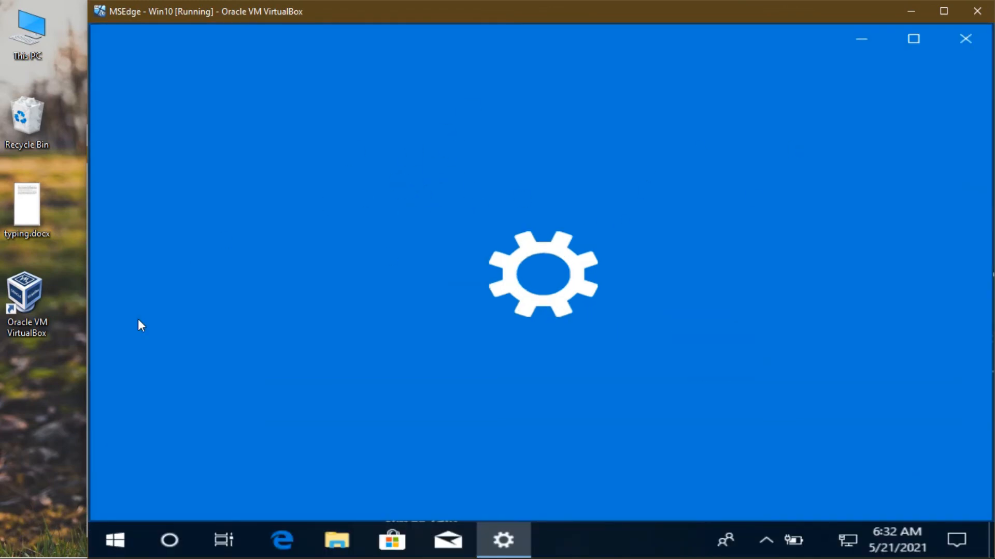
click(73, 398)
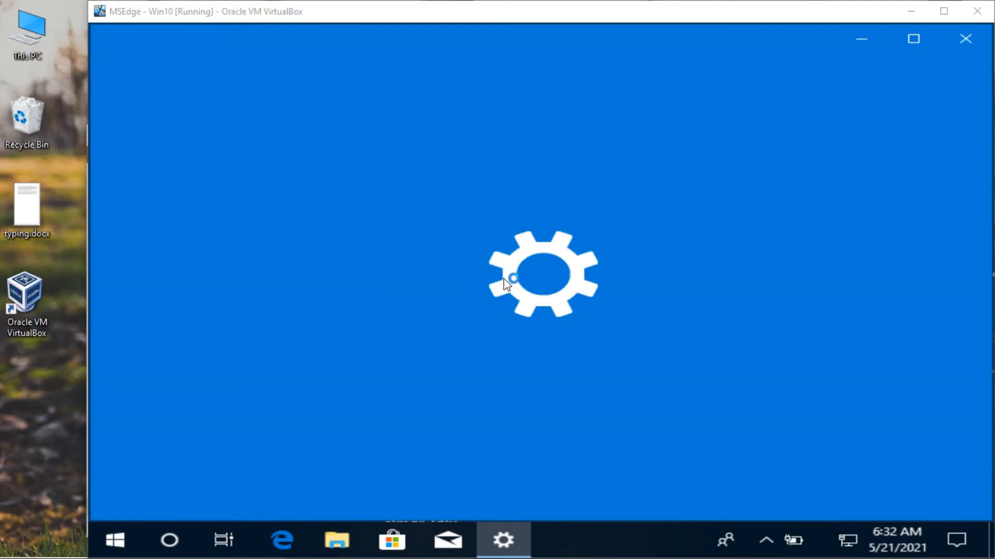
click(966, 38)
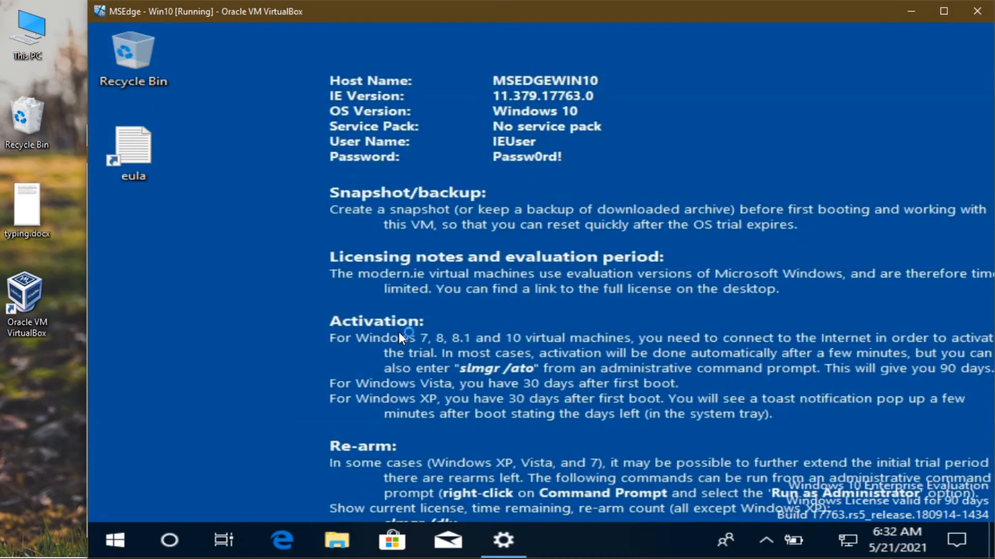
Maximize and restore the virtual machine window, and search the guest Windows for cmd to open a command prompt.
click(943, 6)
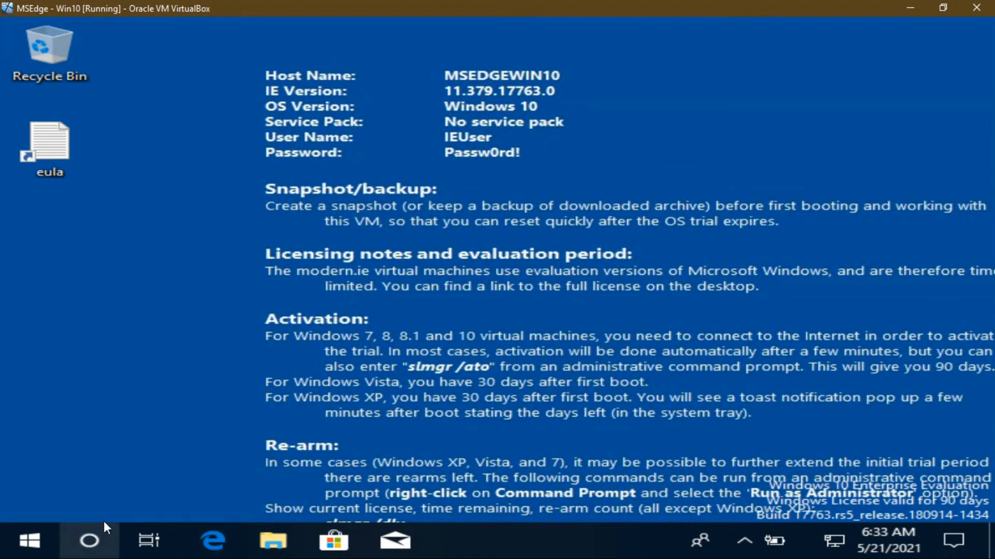
double_click(402, 10)
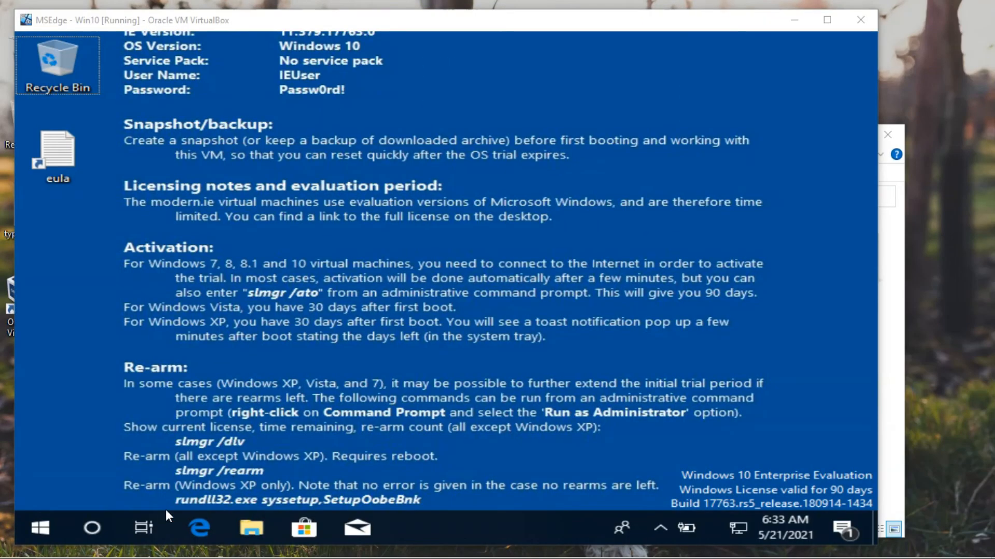
click(94, 528)
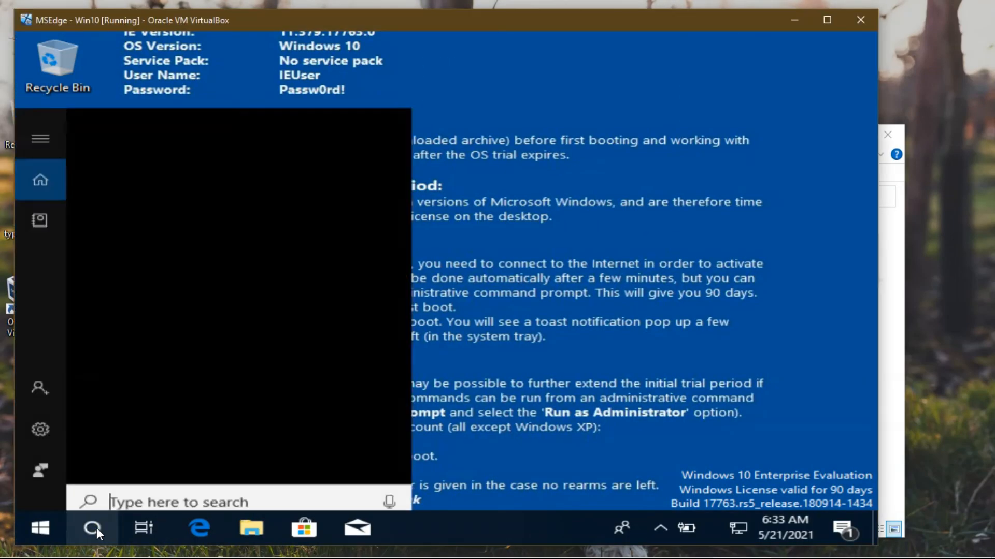
text(cmd)
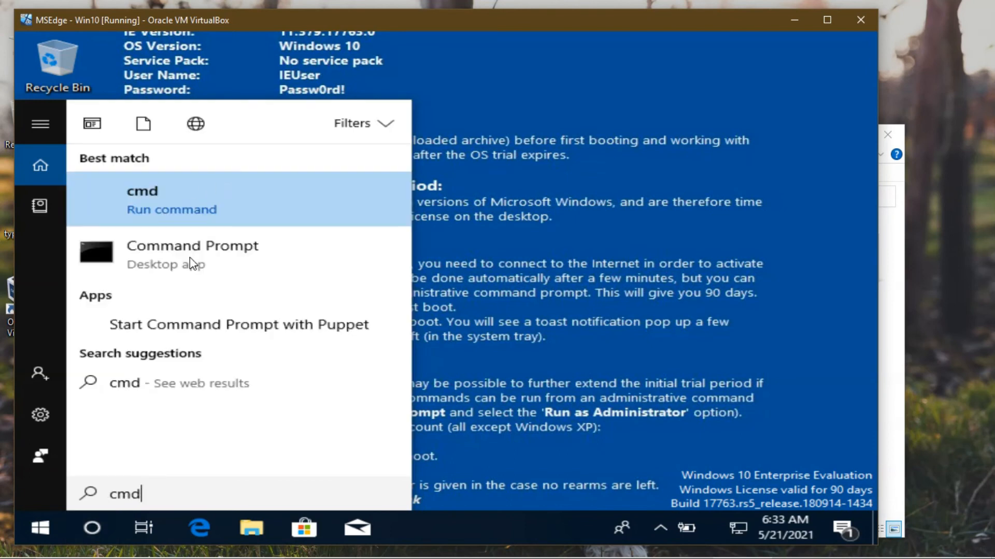
click(206, 203)
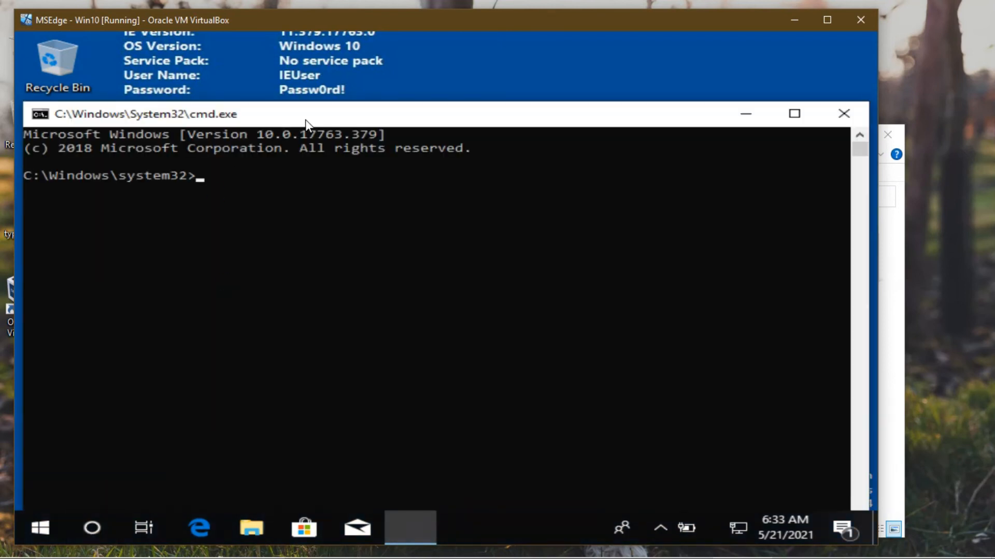
Move the guest's command prompt window up and run ipconfig in it, correcting the misspelled command.
drag(334, 67, 337, 53)
click(242, 123)
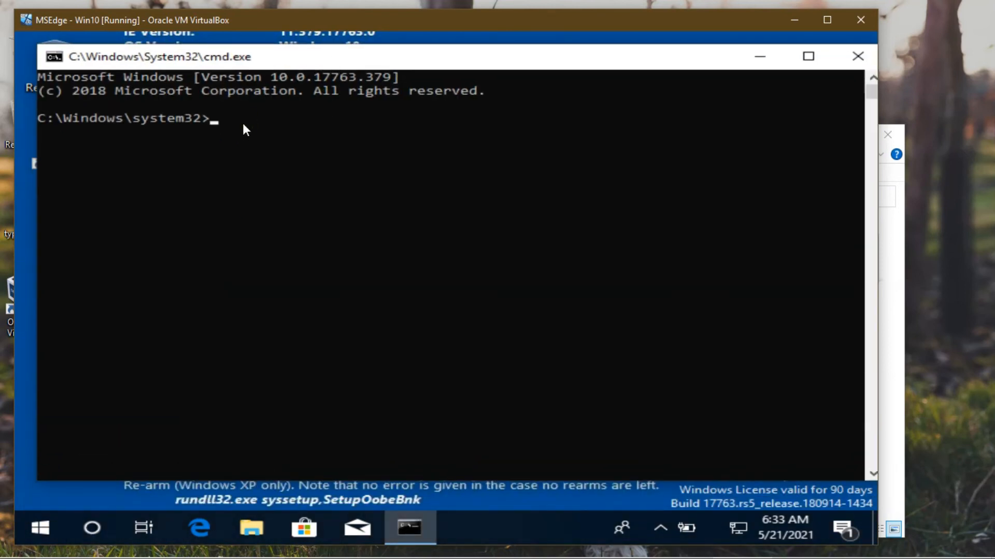
text(ipcofig)
click(245, 120)
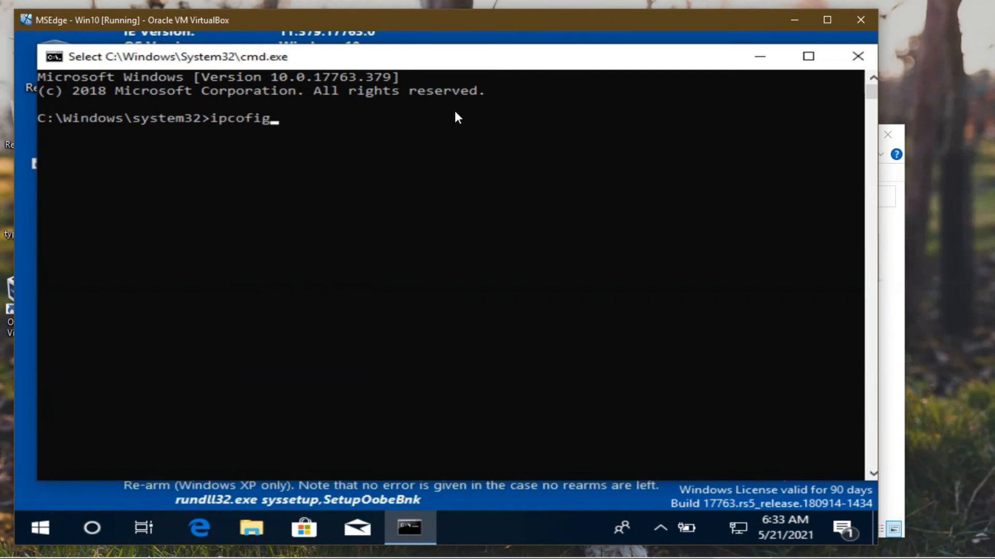
key(Escape)
key(Left)
key(Left)
key(Left)
text(n)
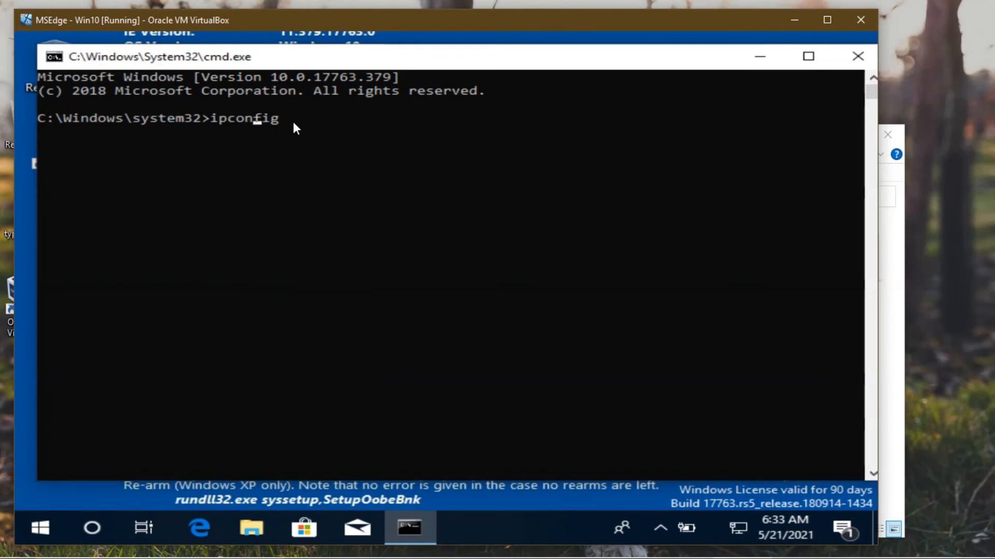
key(Return)
click(962, 220)
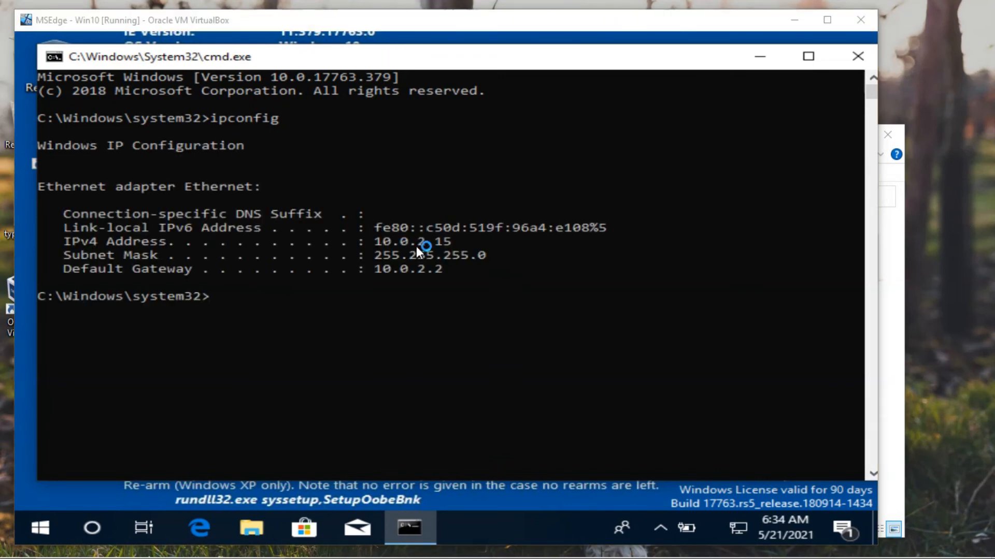
Highlight the IPv4 address and default gateway in the ipconfig output to examine the guest's network addresses.
drag(375, 239, 457, 245)
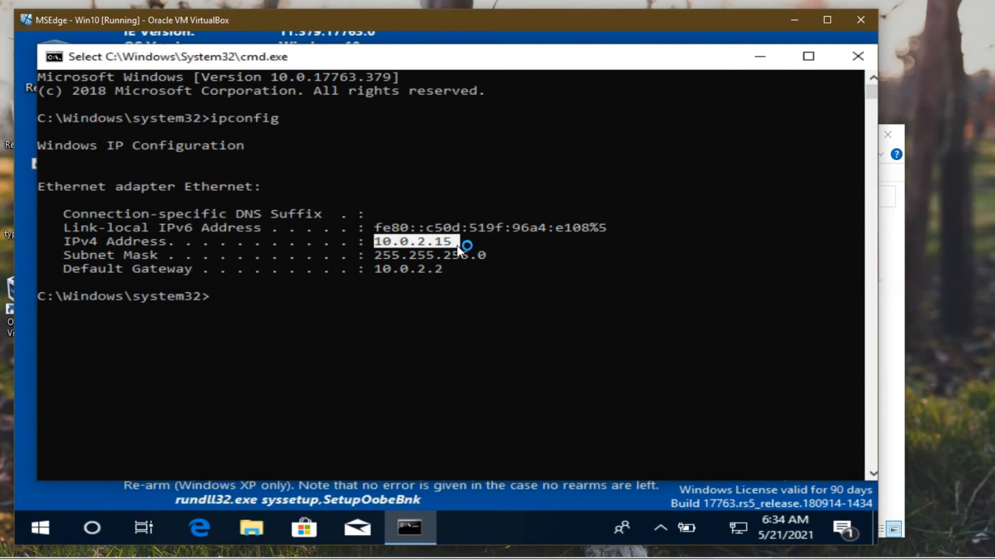
click(914, 285)
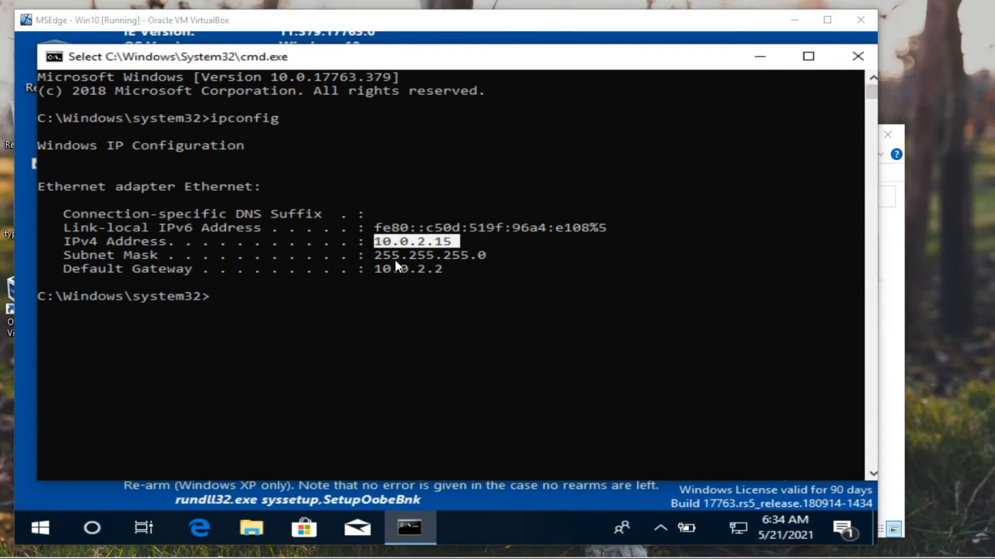
drag(374, 268, 446, 271)
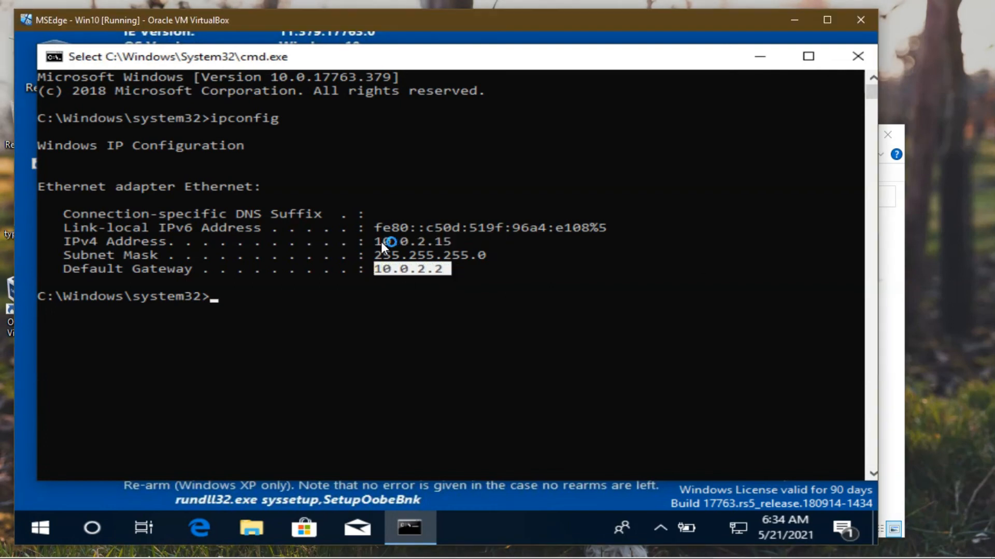
drag(369, 241, 457, 242)
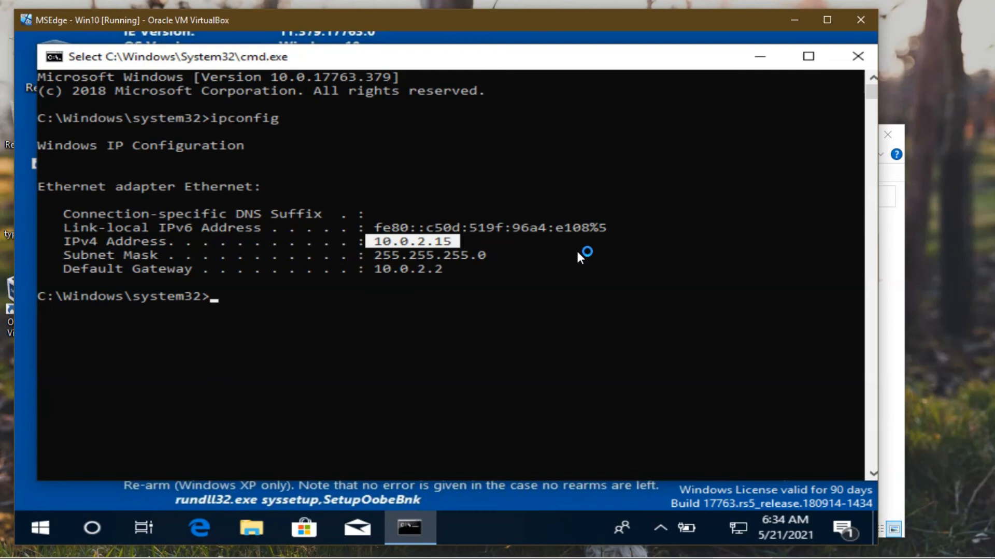
click(972, 296)
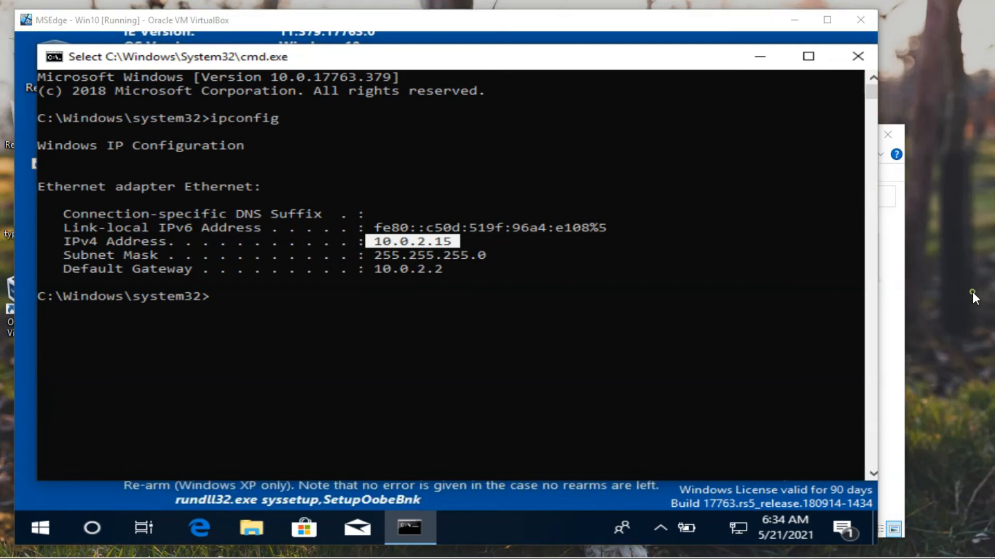
click(376, 242)
drag(375, 240, 458, 242)
click(382, 241)
drag(400, 244, 457, 251)
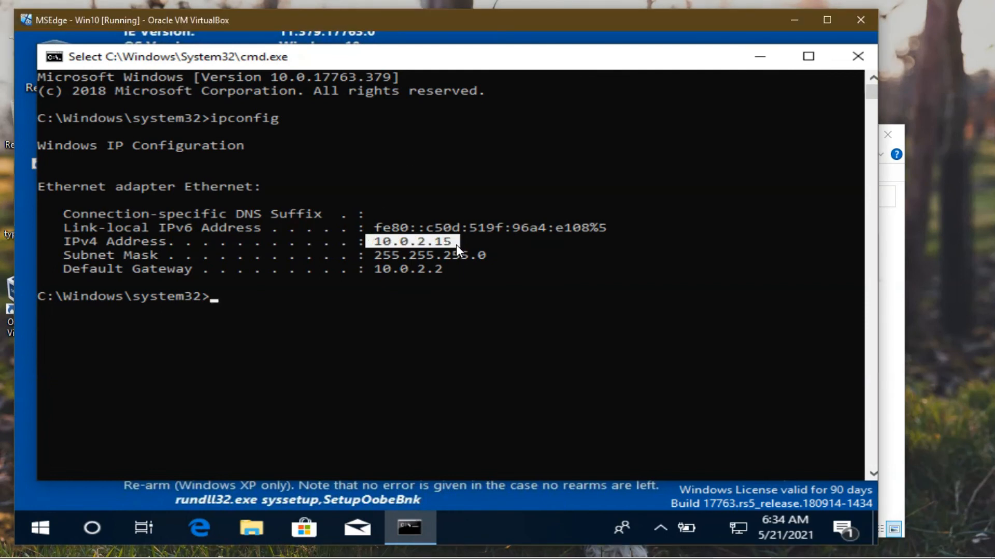
click(933, 315)
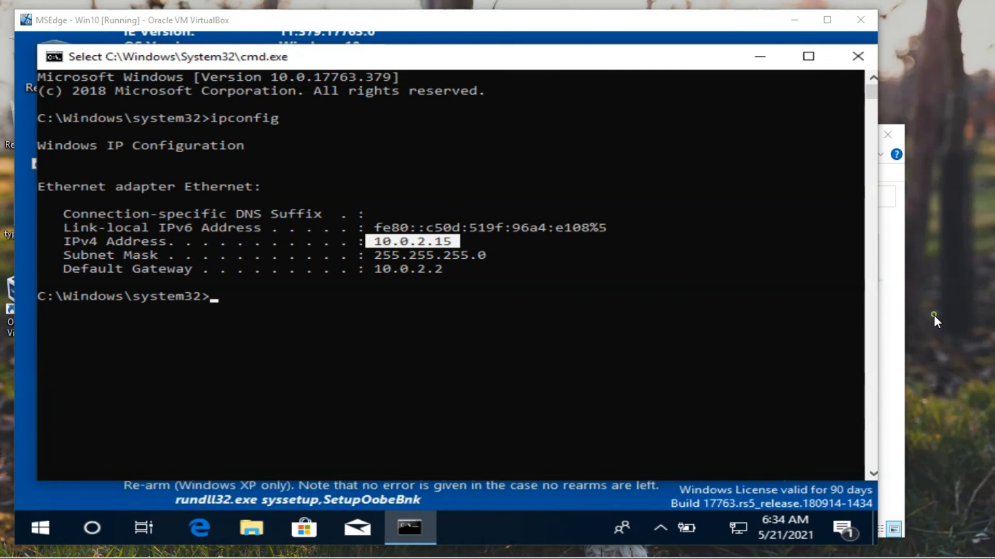
Run arp -a in the guest's command prompt.
click(223, 296)
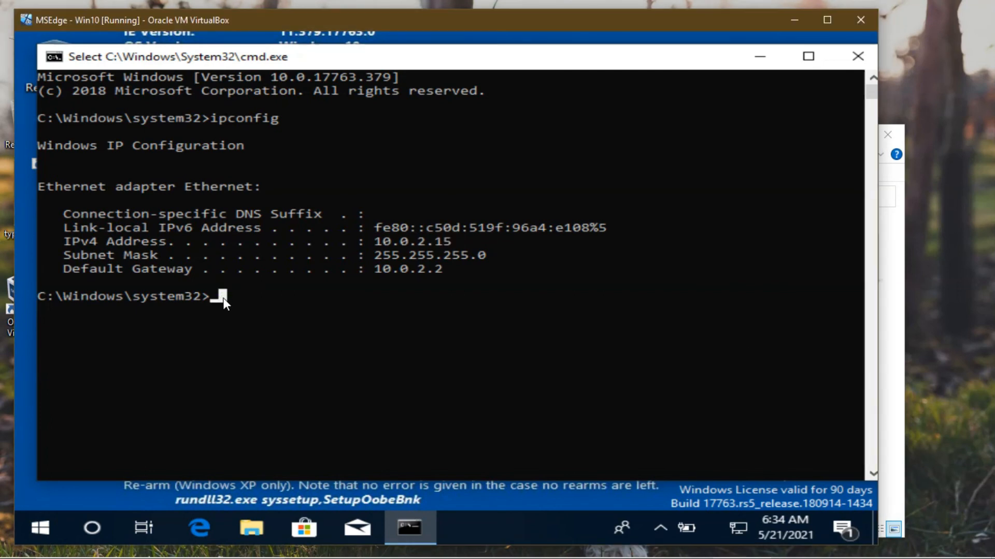
text(arp)
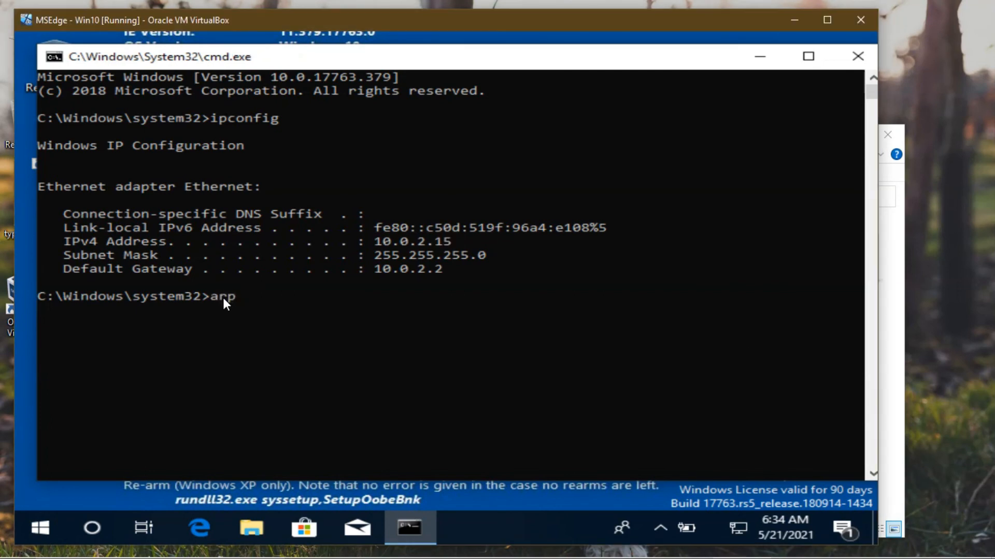
text( -a)
key(Return)
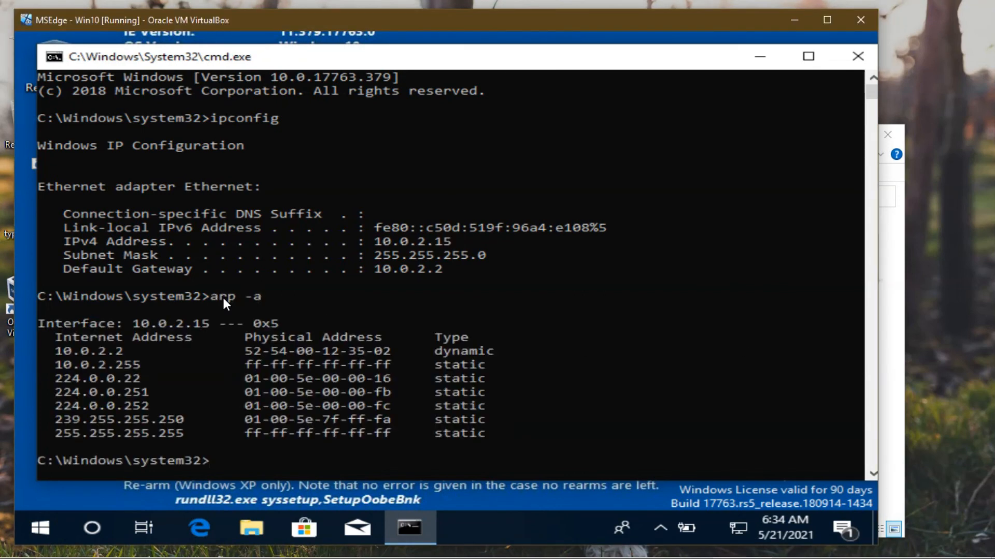
Examine the ARP table's interface, internet and physical addresses, and compare them with the default gateway by highlighting the entries.
scroll(222, 296, down, 1)
drag(134, 283, 209, 282)
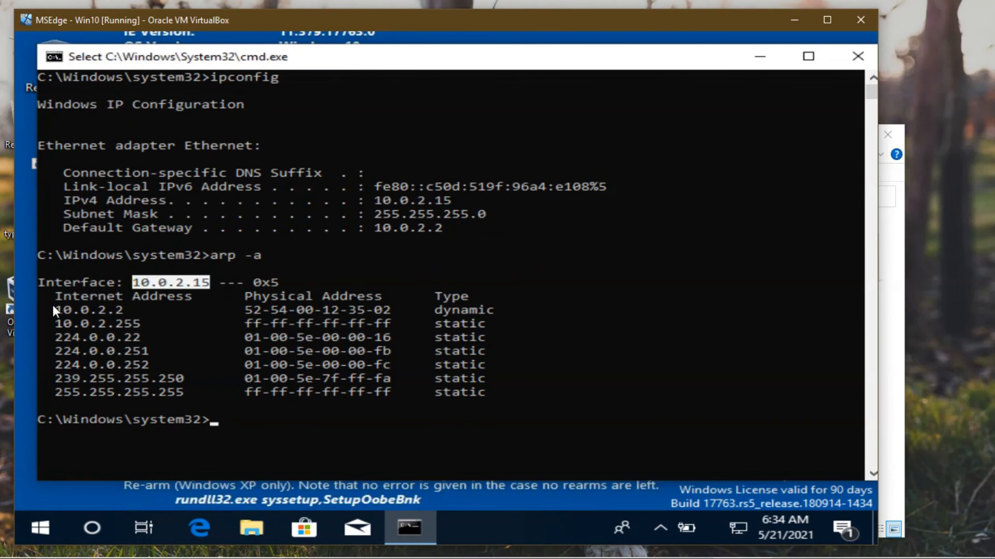
drag(54, 309, 149, 393)
right_click(206, 397)
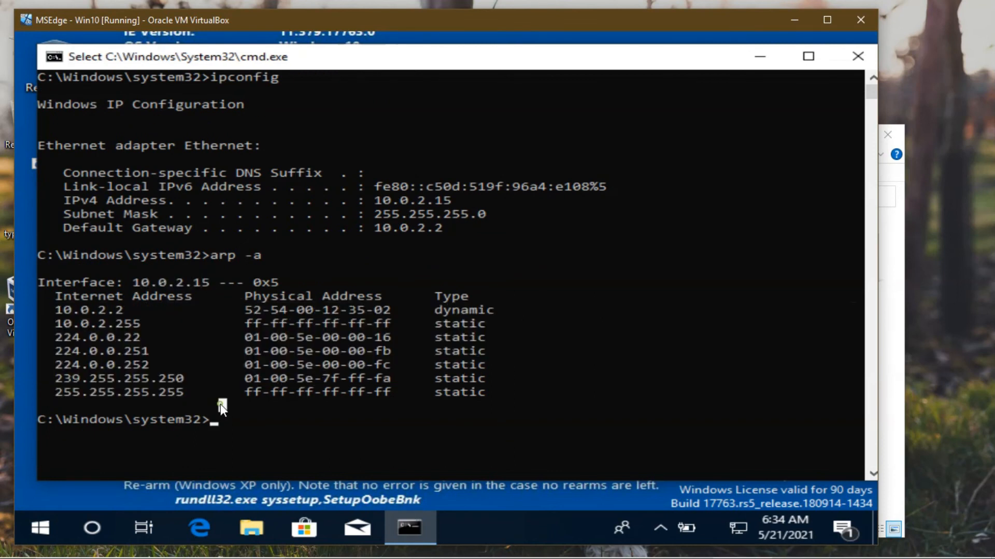
drag(242, 306, 385, 312)
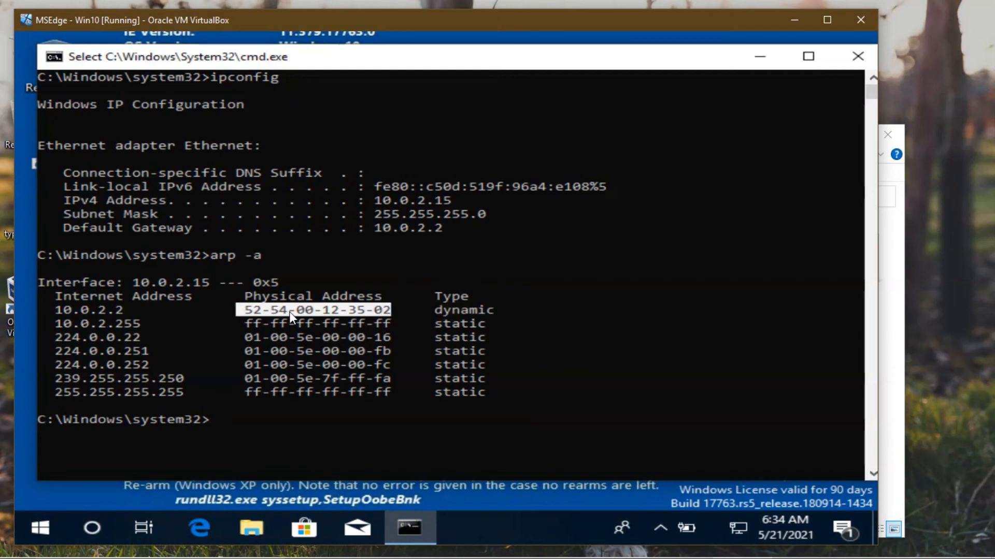
click(377, 228)
drag(404, 228, 443, 226)
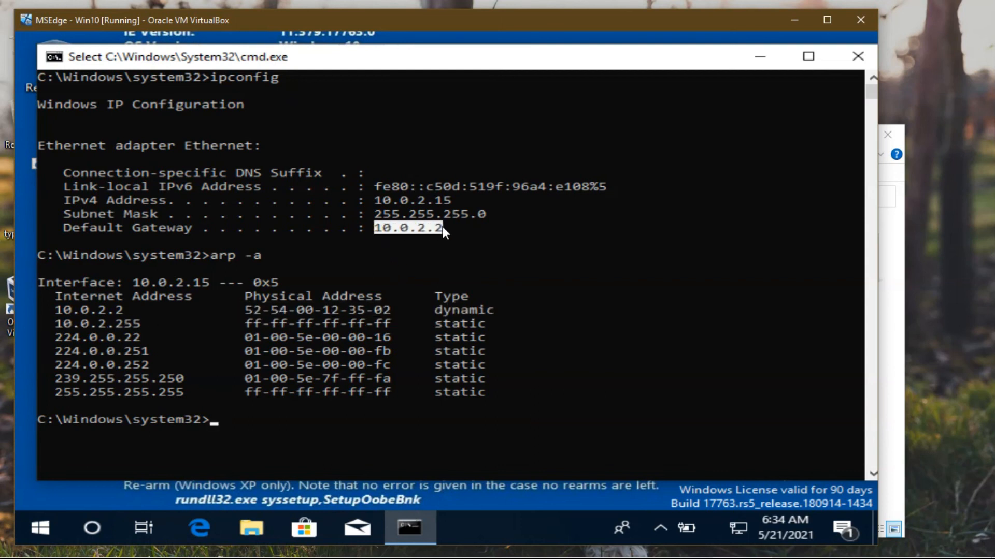
drag(62, 323, 138, 320)
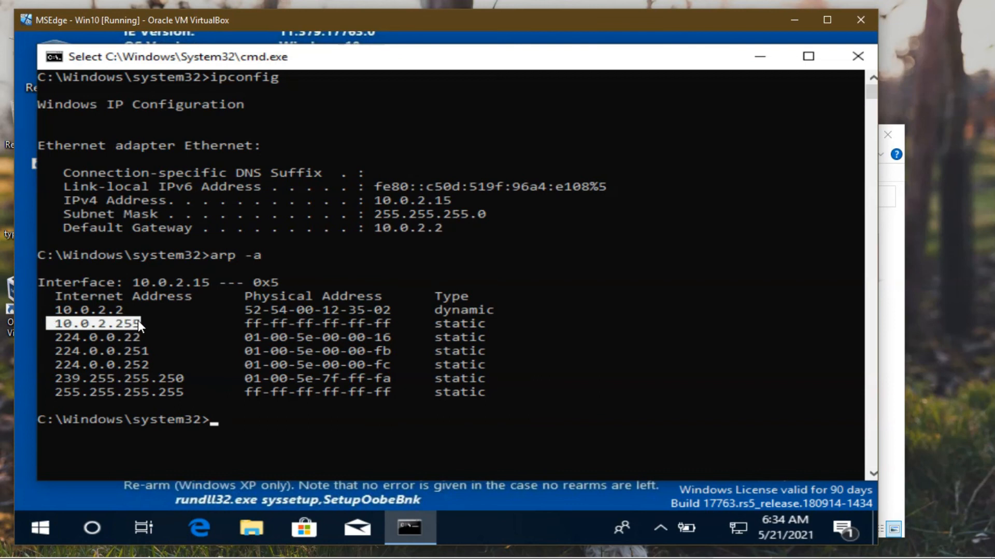
drag(58, 336, 144, 337)
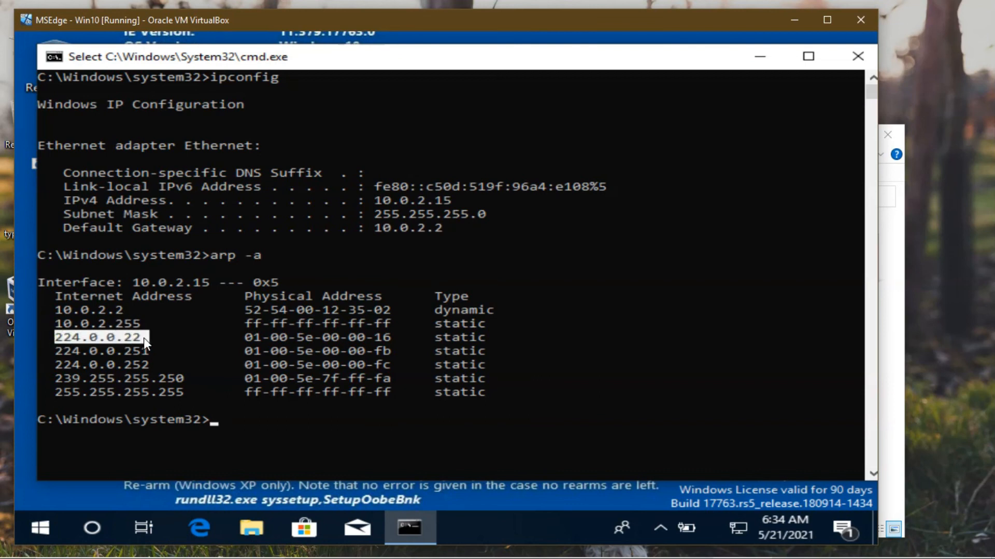
drag(57, 351, 145, 353)
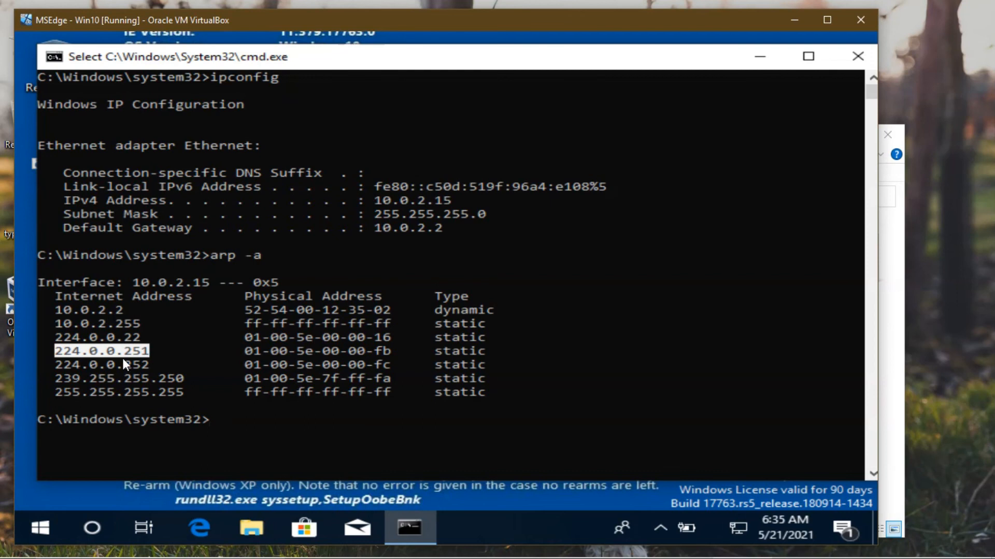
Close the host's File Explorer window for drive F: and the command prompt in the guest.
click(891, 375)
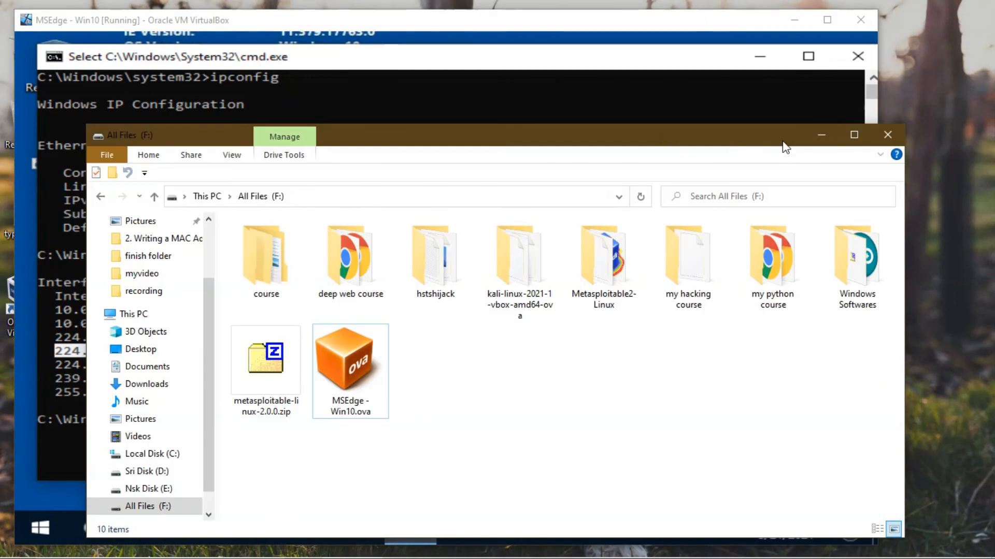
click(887, 135)
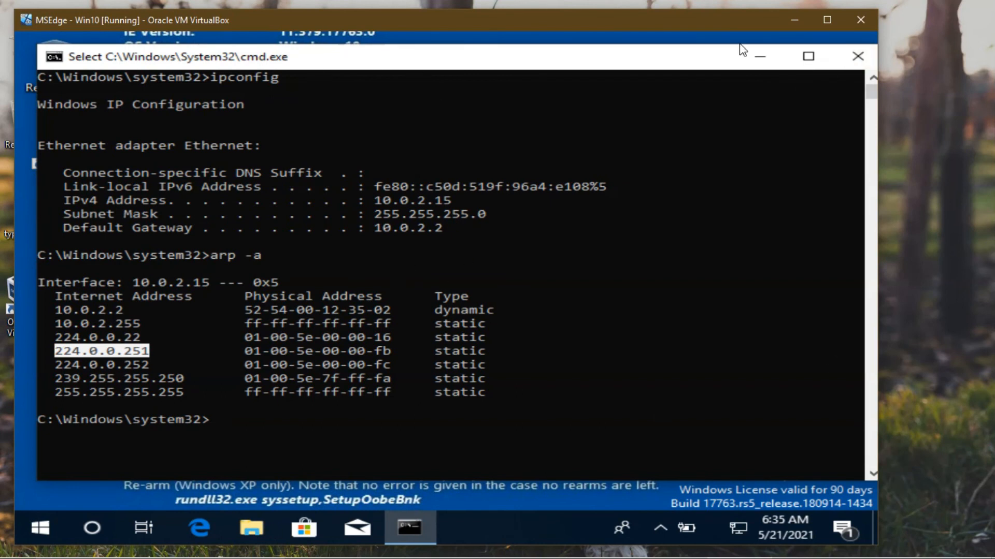
click(937, 80)
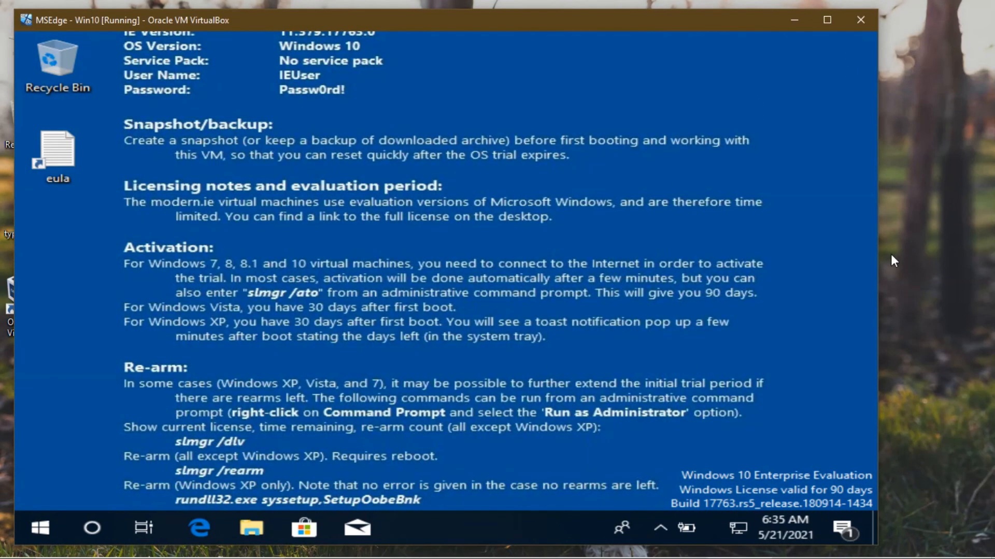
click(928, 273)
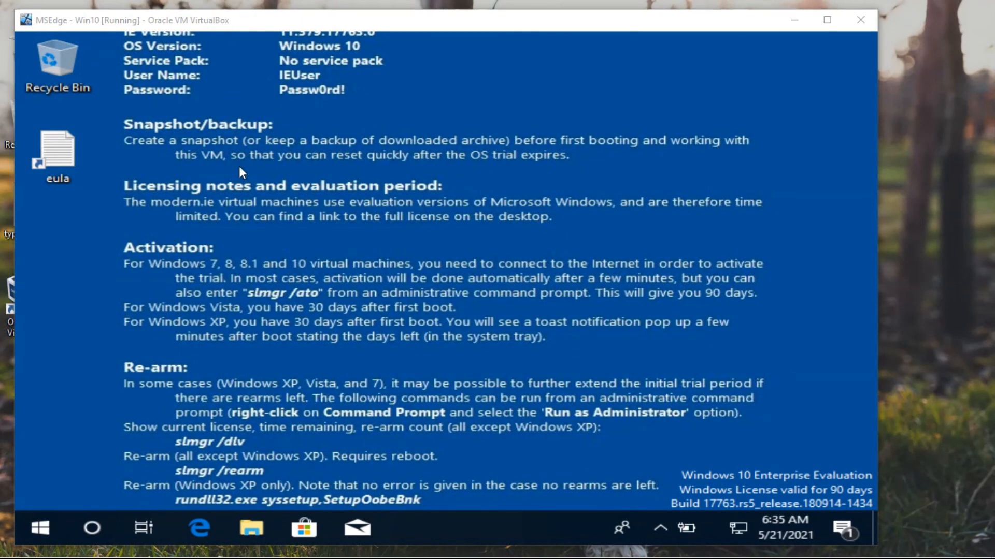
Move the virtual machine window slightly on the host desktop and switch it out of scaled mode.
drag(194, 23, 218, 29)
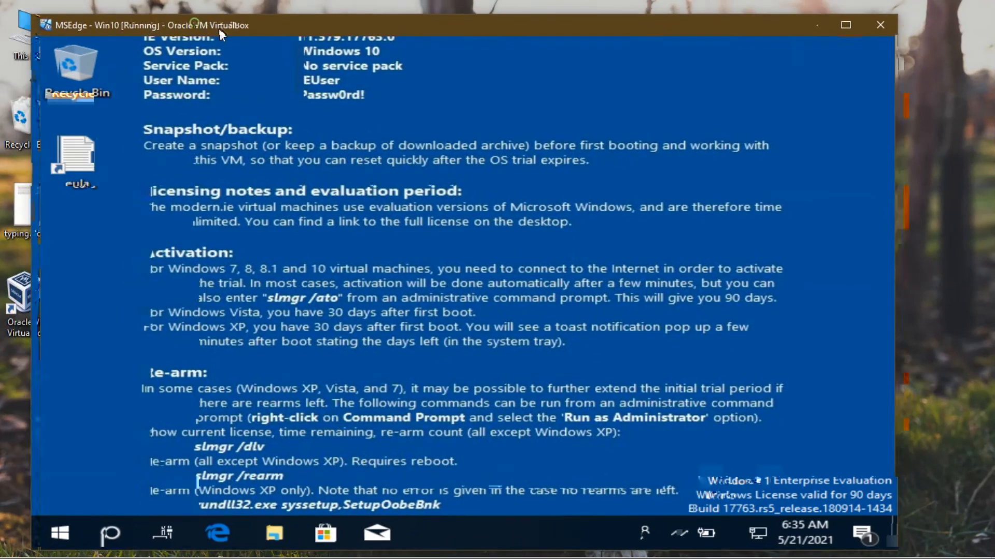
click(931, 179)
click(804, 202)
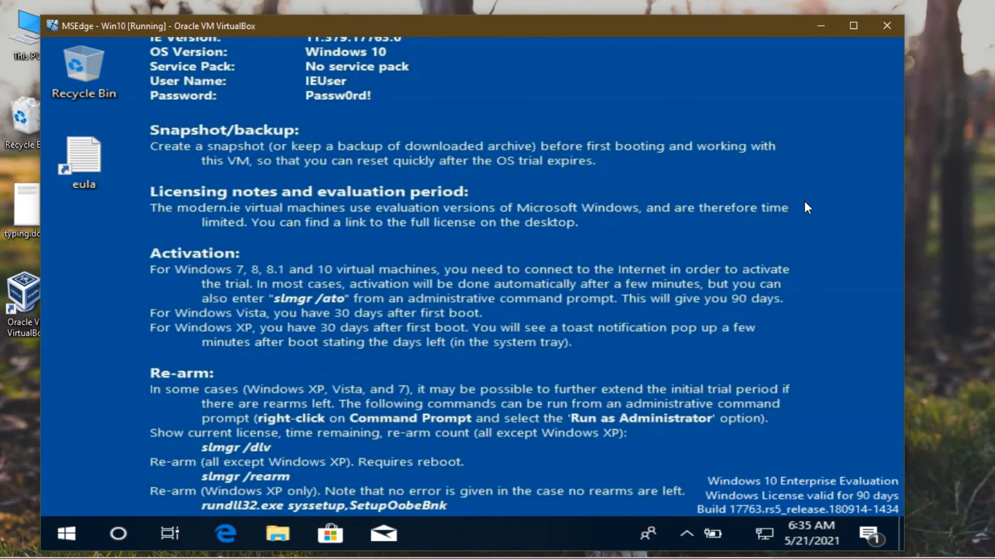
key(Control_R+c)
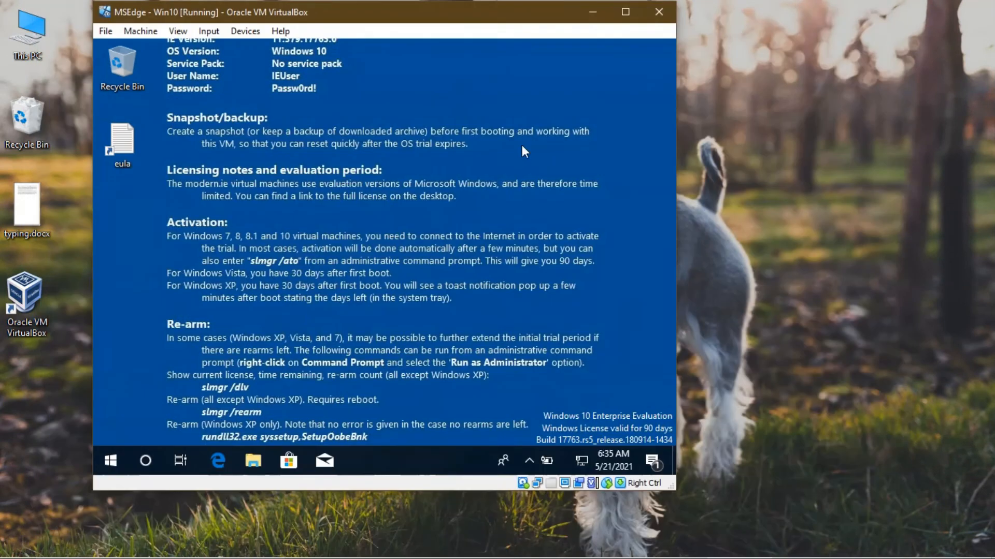
Resize Virtual Screen 1 to 1024x768 and widen the virtual machine window to nearly the full host screen.
click(175, 30)
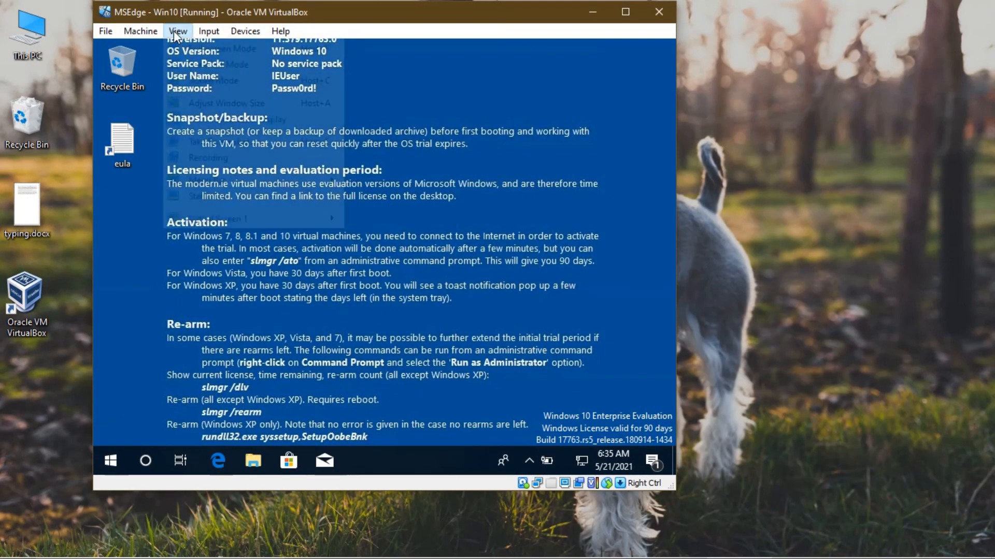
mouse_move(316, 215)
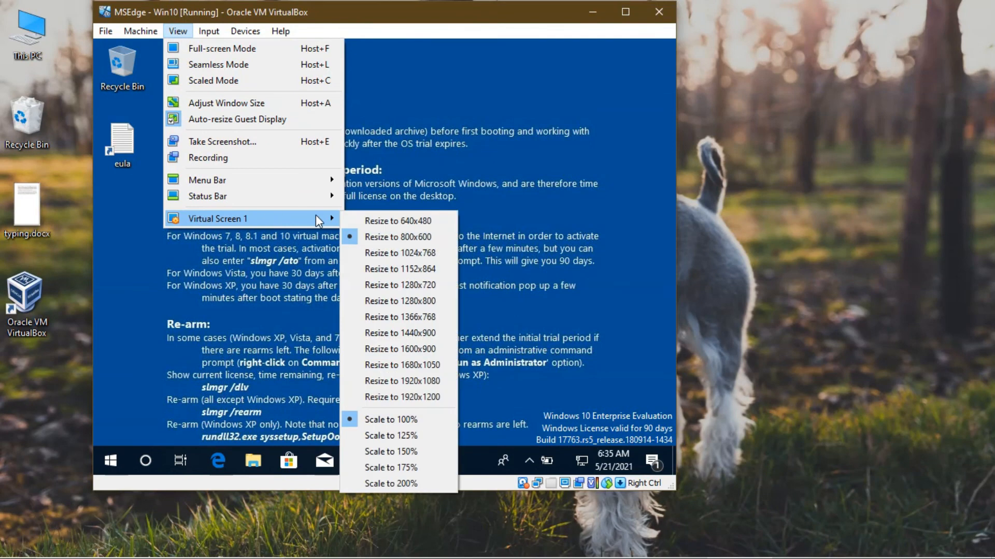
click(376, 247)
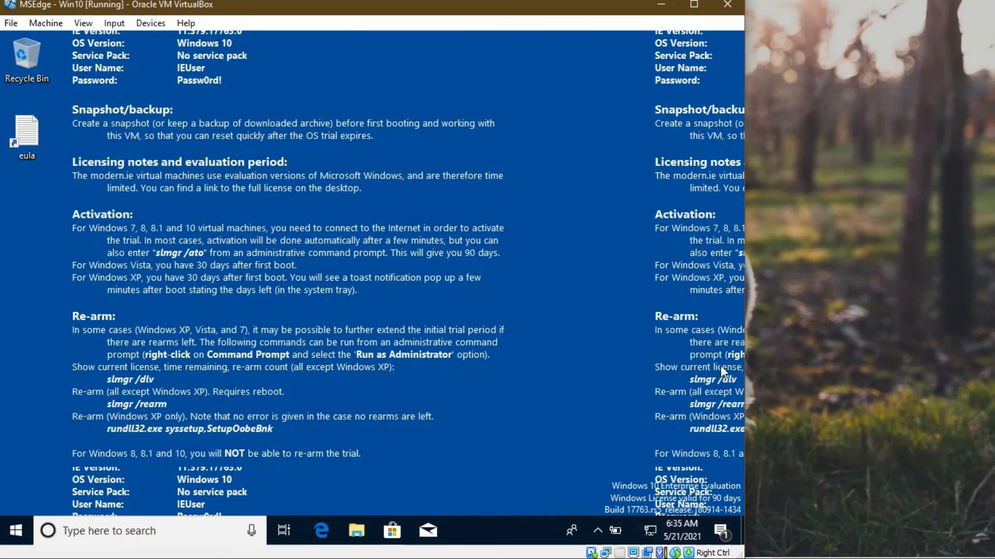
drag(745, 381, 949, 370)
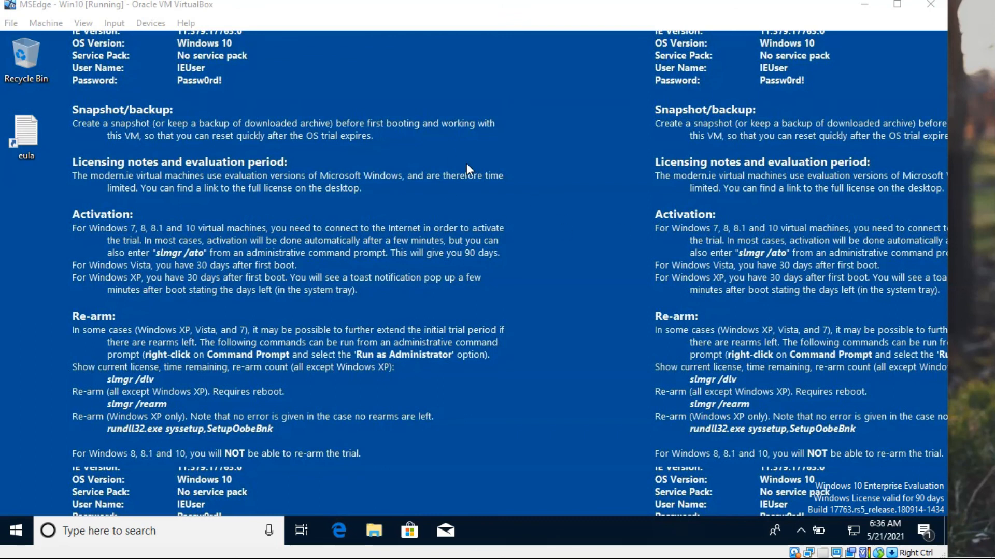
Set the guest's desktop background to the blue Windows logo picture through the personalization settings and close Settings.
click(482, 187)
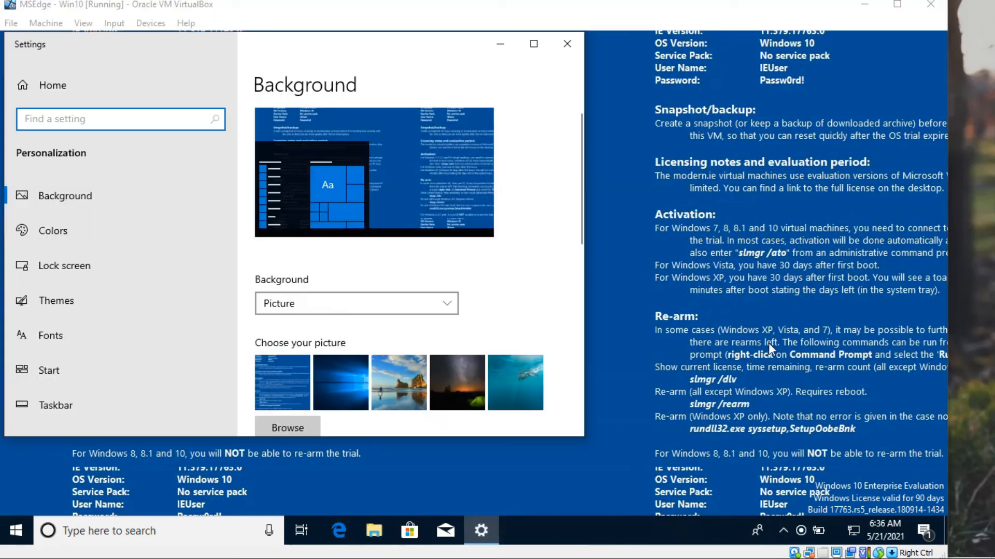
click(324, 376)
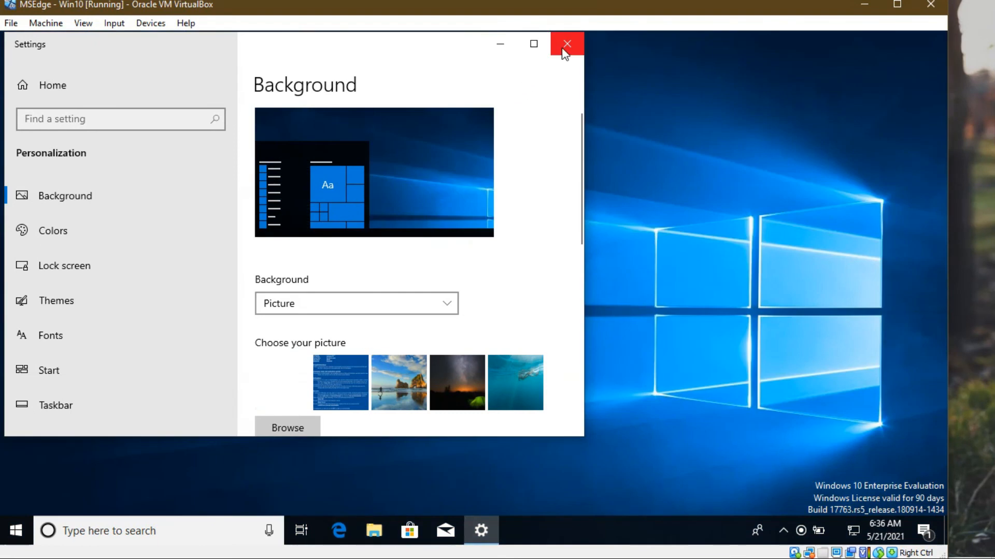
click(567, 43)
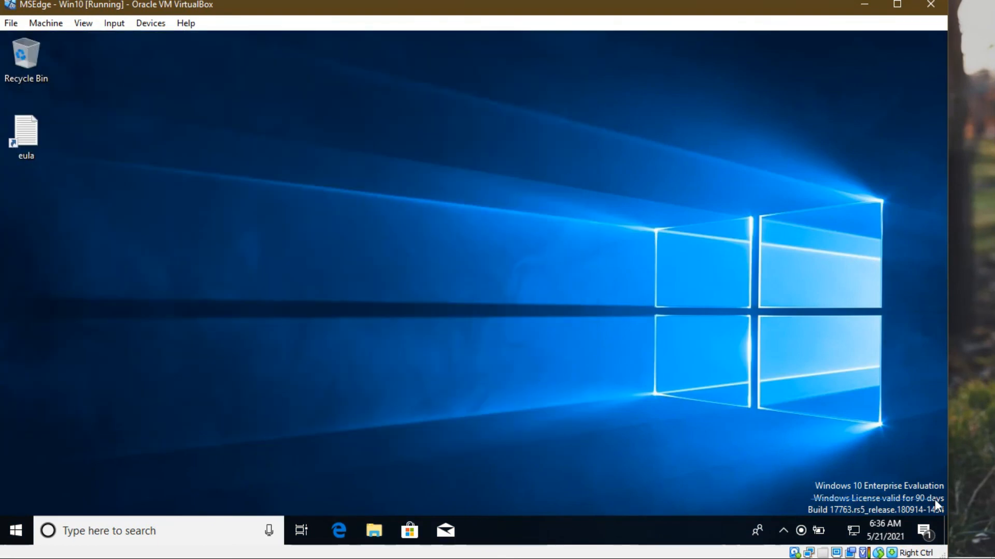
click(963, 489)
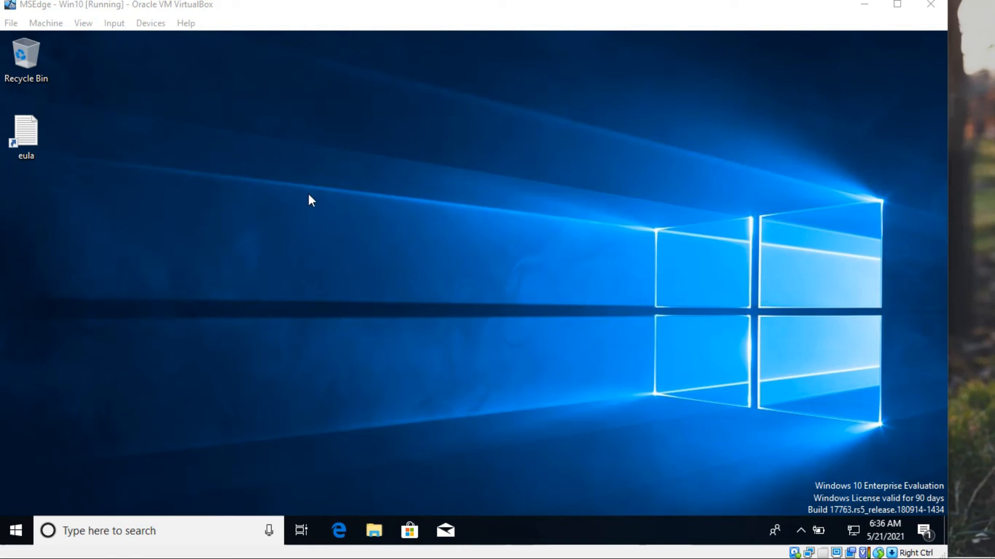
Minimize the virtual machine window and review the details of the Kali Linux, metasploitable 2 and MSEdge - Win10 machines in VirtualBox Manager.
click(864, 5)
click(43, 296)
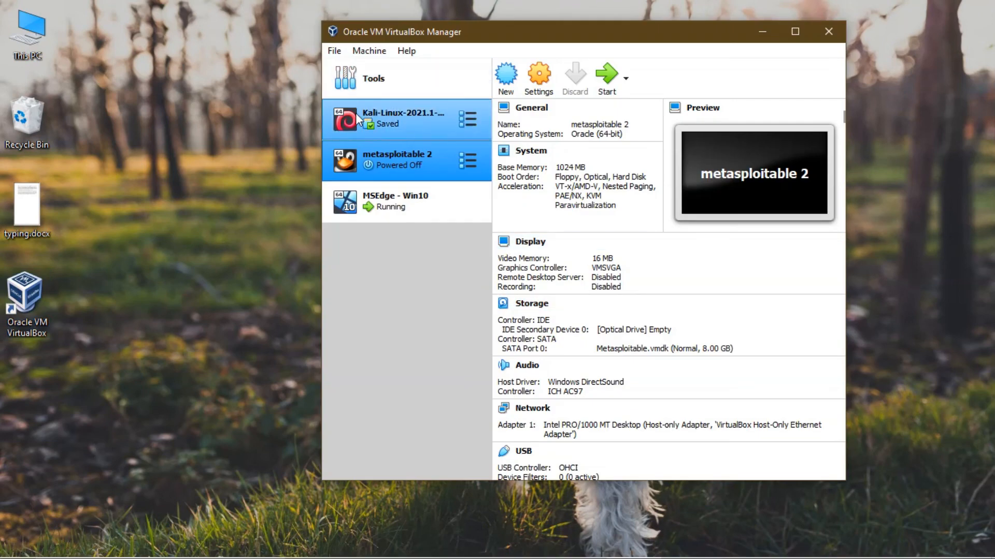
click(371, 113)
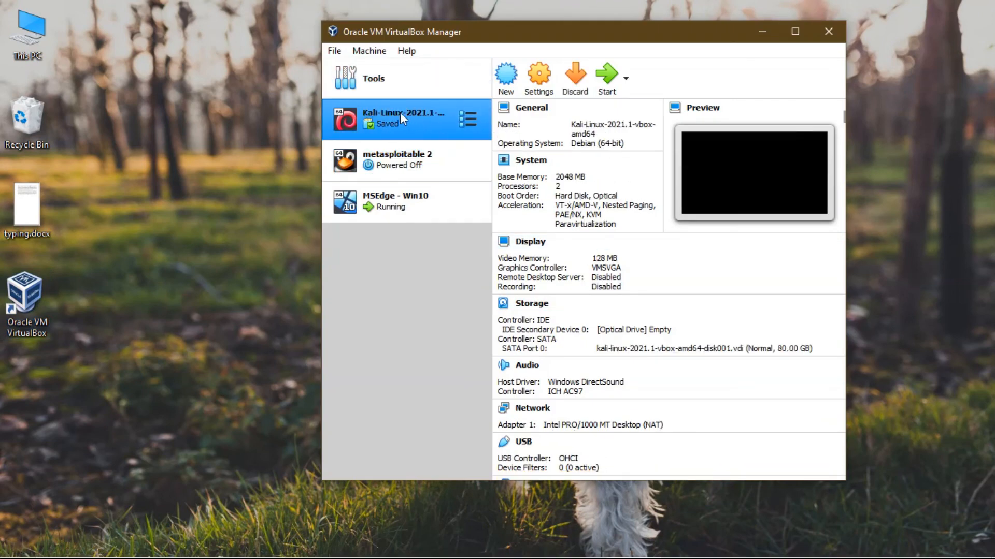
click(382, 165)
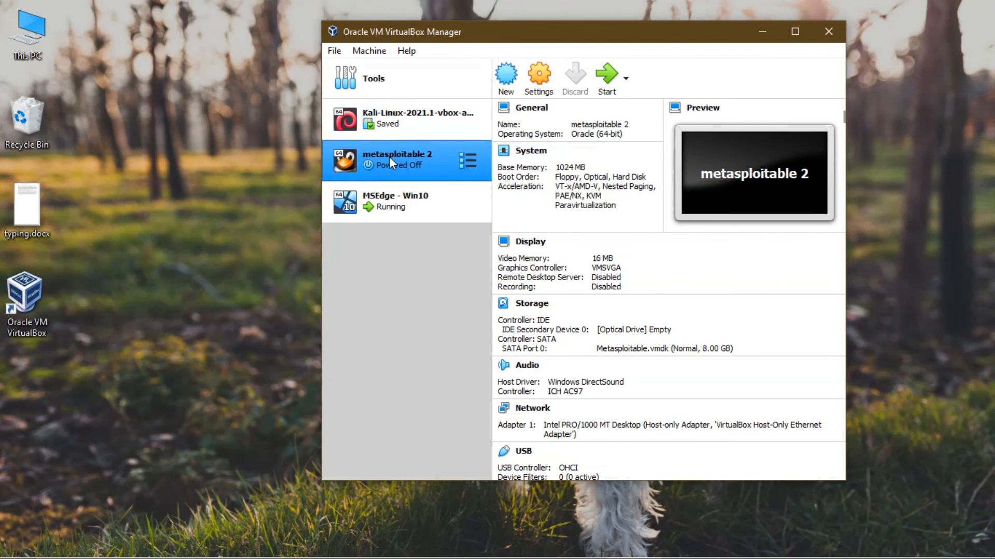
click(401, 203)
click(897, 265)
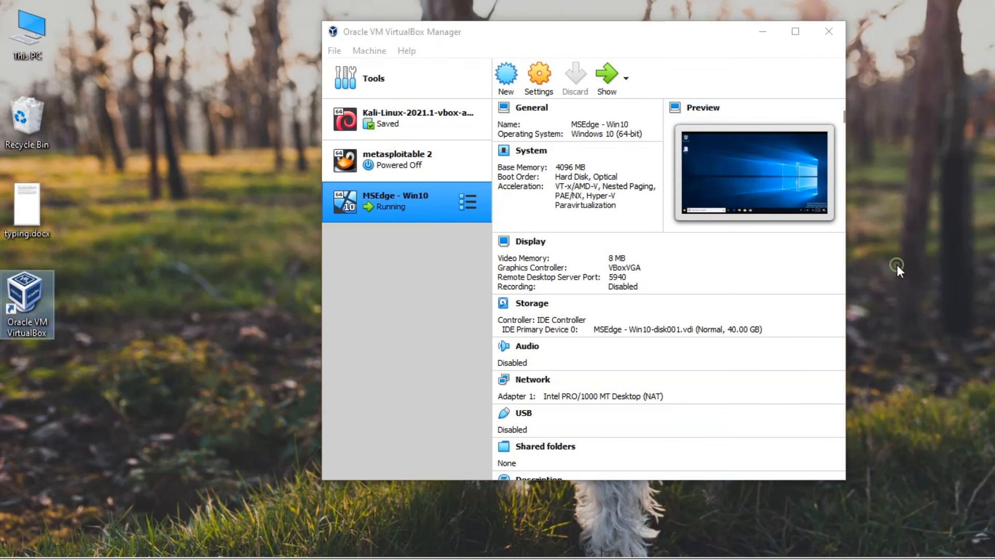